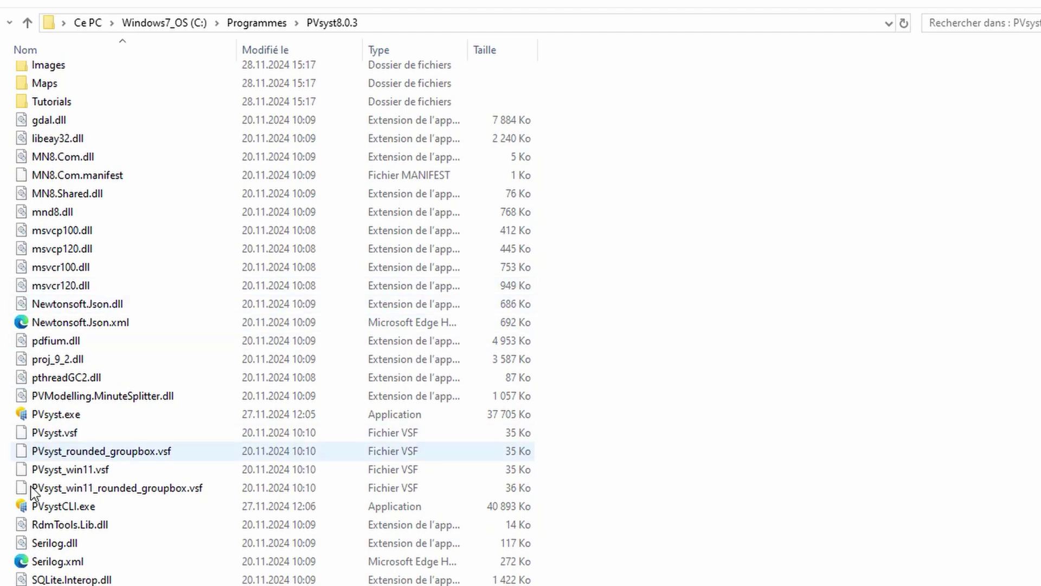
- Select PVsystCLI.exe in the PVsyst8.0.3 folder and review the PVsystCLI product page on pvsyst.com
{"action": "left_click", "coordinate": [63, 506]}
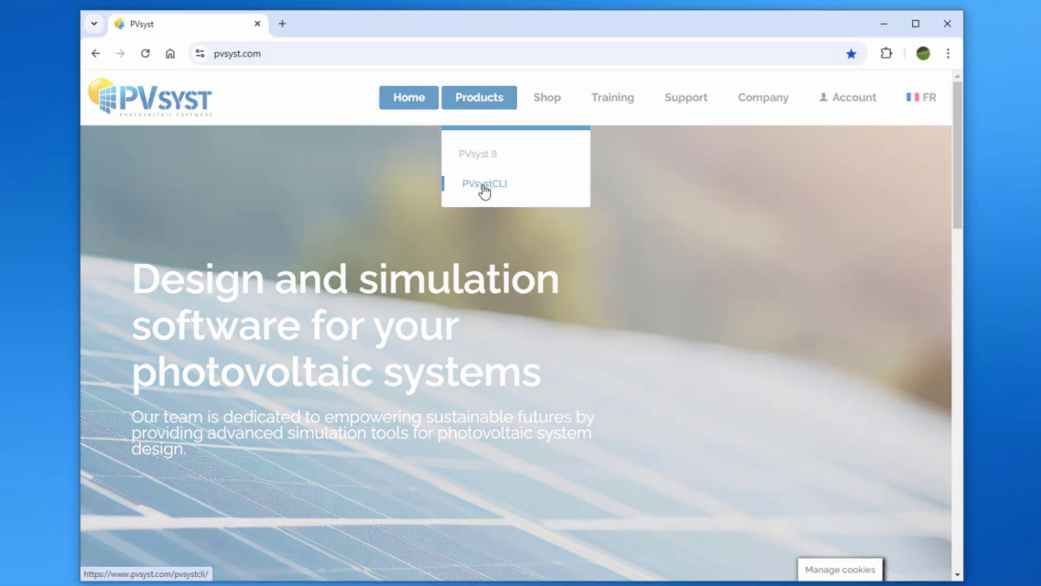
{"action": "left_click", "coordinate": [484, 187]}
{"action": "left_click_drag", "start_coordinate": [958, 128], "coordinate": [968, 464]}
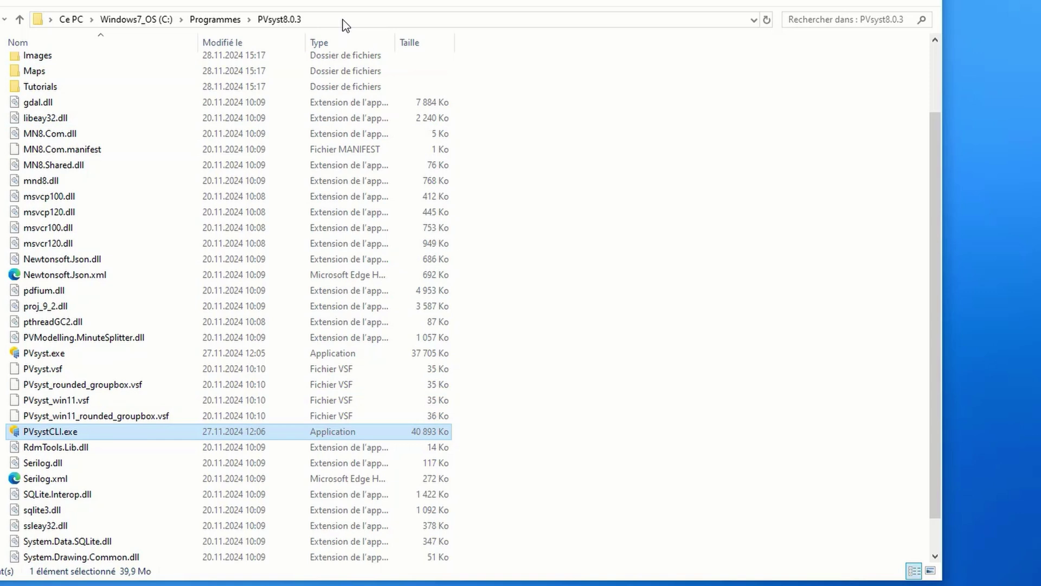
- Open a Command Prompt in C:\Program Files\PVsyst8.0.3 and check the PVsystCLIPath Path entry
{"action": "left_click", "coordinate": [343, 22]}
{"action": "type", "text": "cmd"}
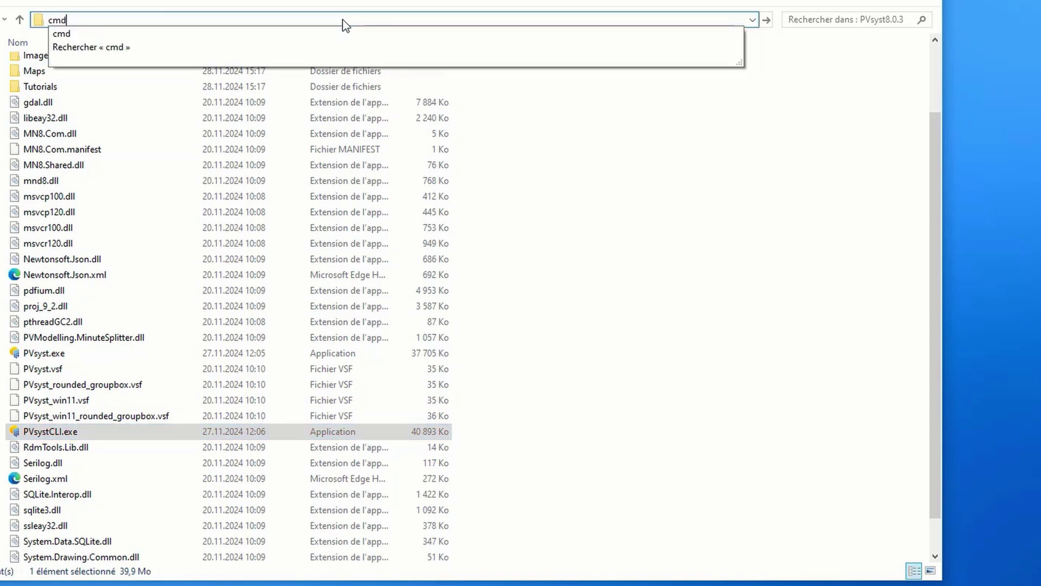
{"action": "key", "text": "Return"}
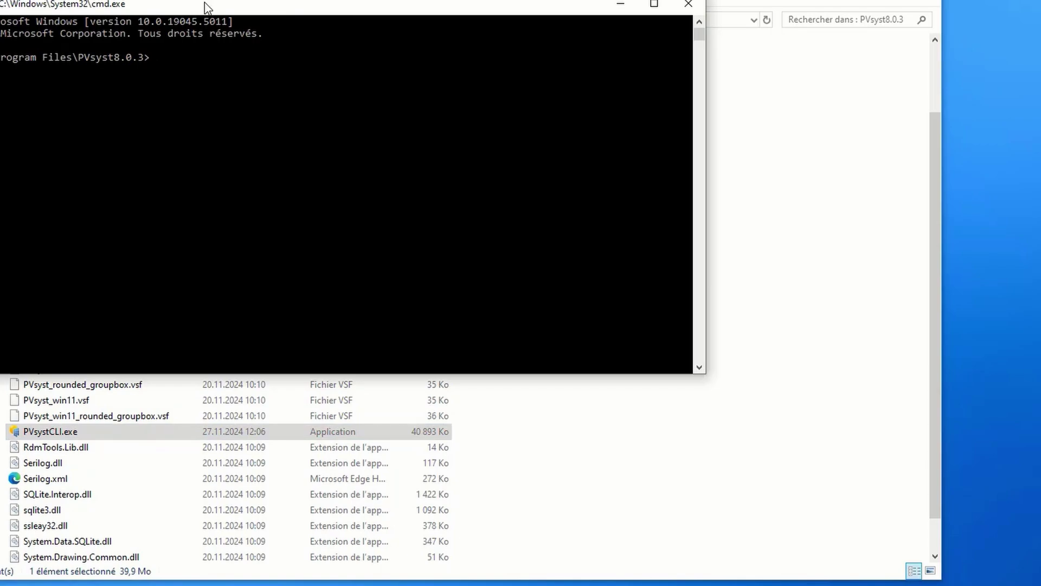
{"action": "left_click_drag", "start_coordinate": [207, 8], "coordinate": [264, 37]}
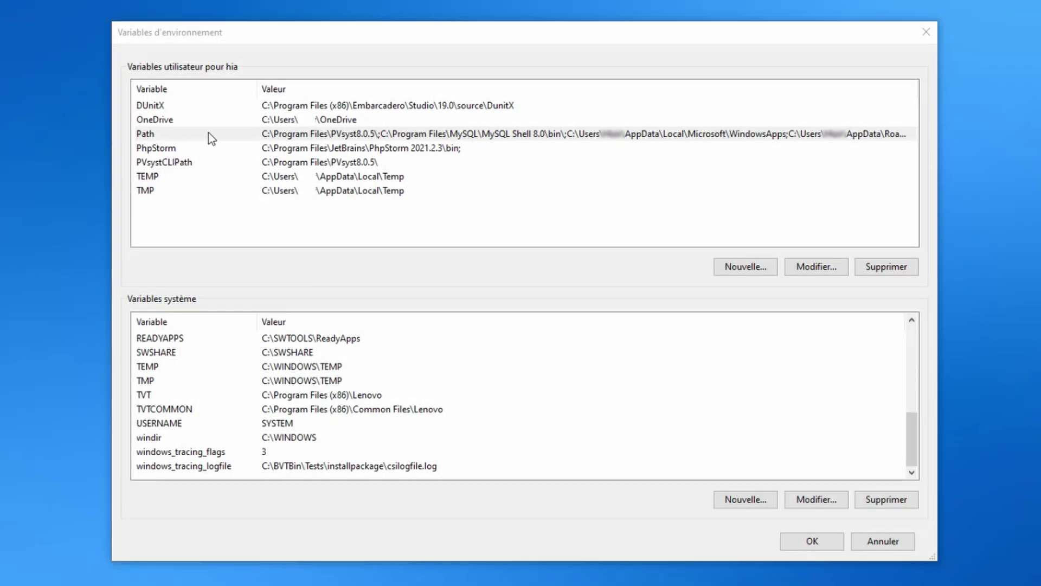
{"action": "left_click", "coordinate": [209, 134]}
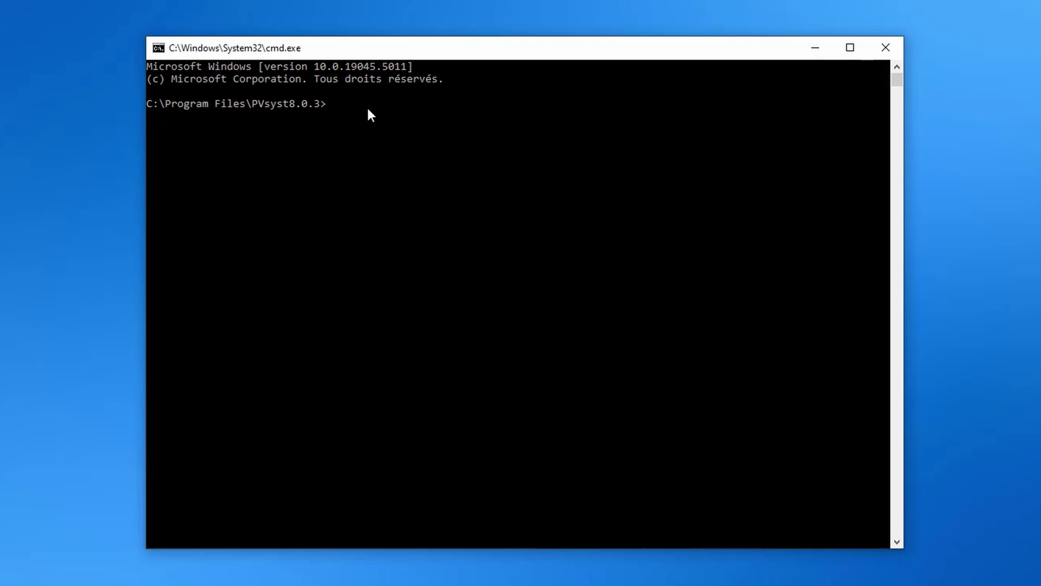
- Run pvsystcli help, then pvsystcli help run-simulation to list the simulation options
{"action": "type", "text": "pvsystcli help"}
{"action": "key", "text": "Return"}
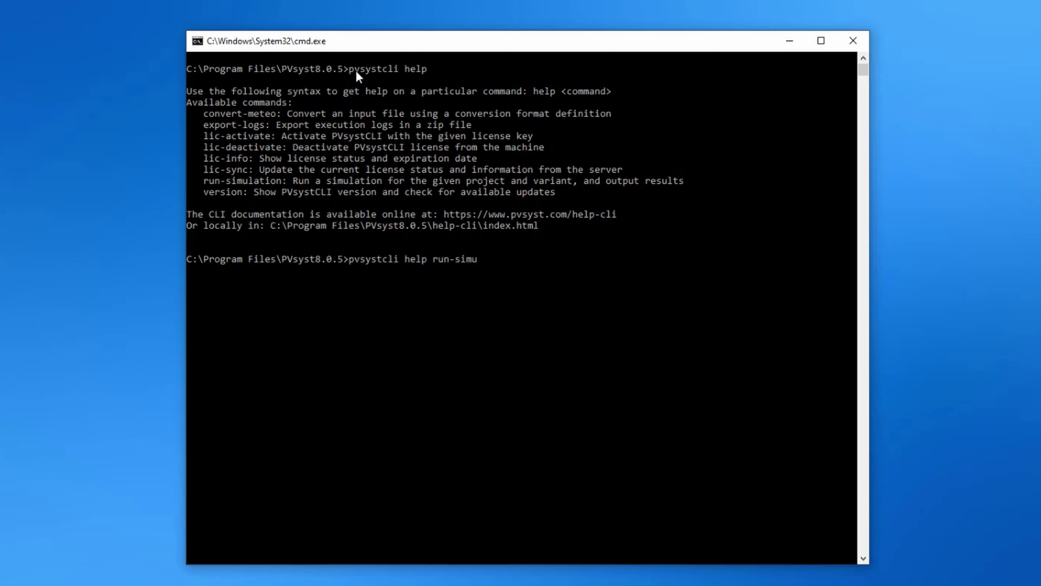
{"action": "type", "text": "n"}
{"action": "key", "text": "Return"}
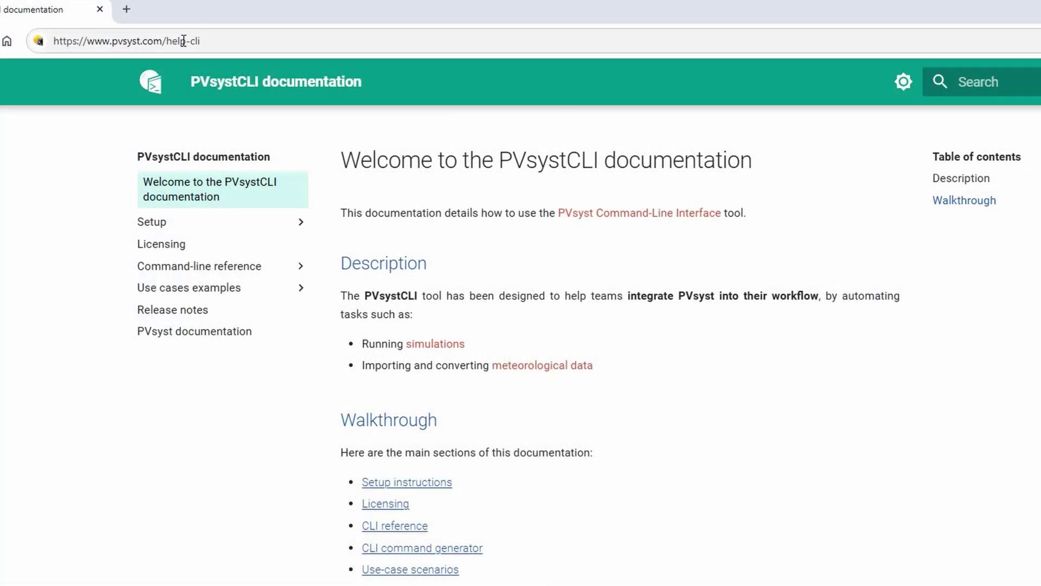
- Browse the Setup, Anonymous data collection, Licensing and Use cases examples documentation pages
{"action": "left_click", "coordinate": [153, 223]}
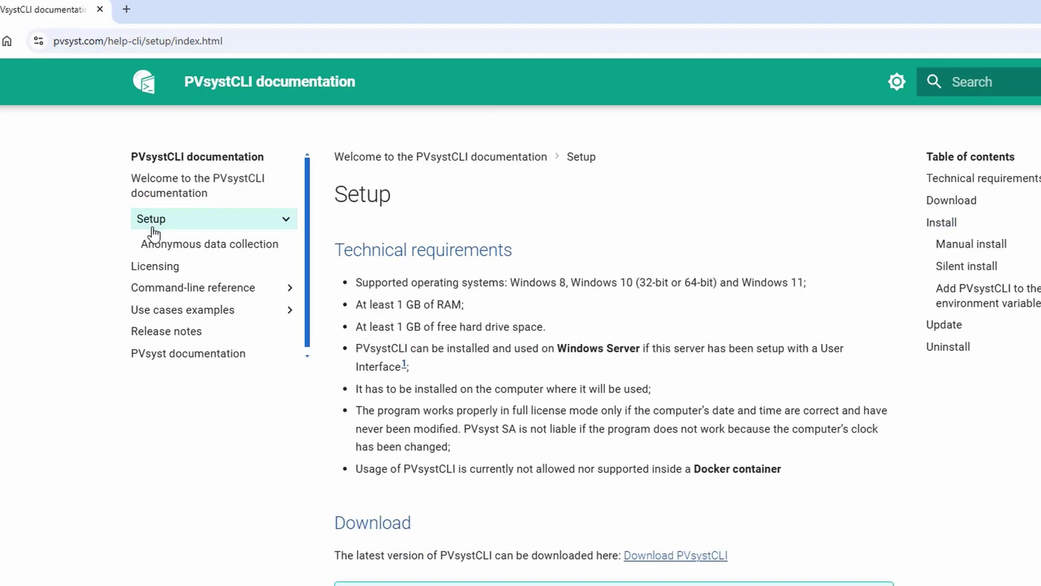
{"action": "left_click", "coordinate": [155, 247]}
{"action": "left_click", "coordinate": [158, 266]}
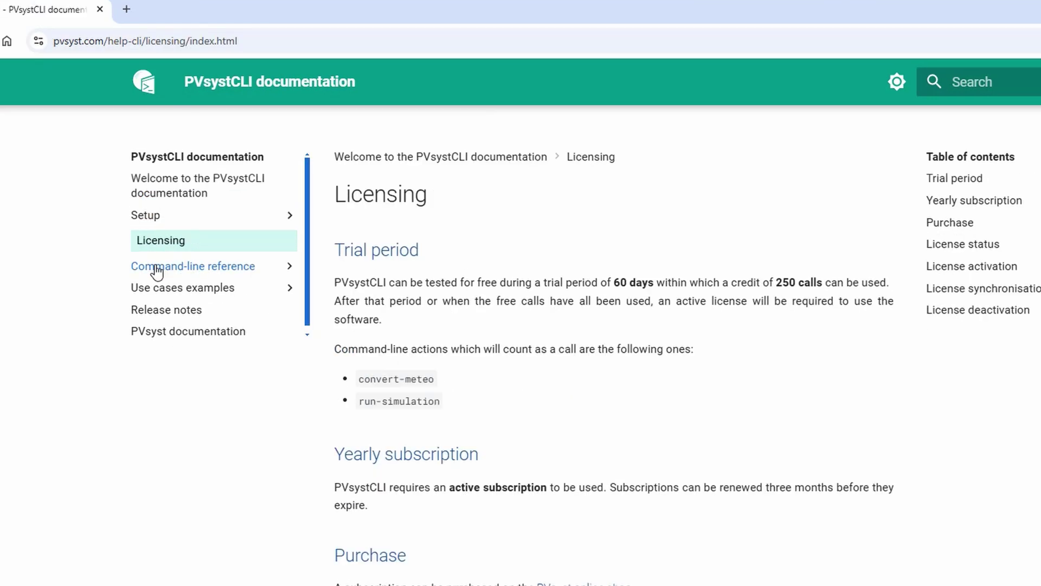
{"action": "left_click", "coordinate": [156, 288]}
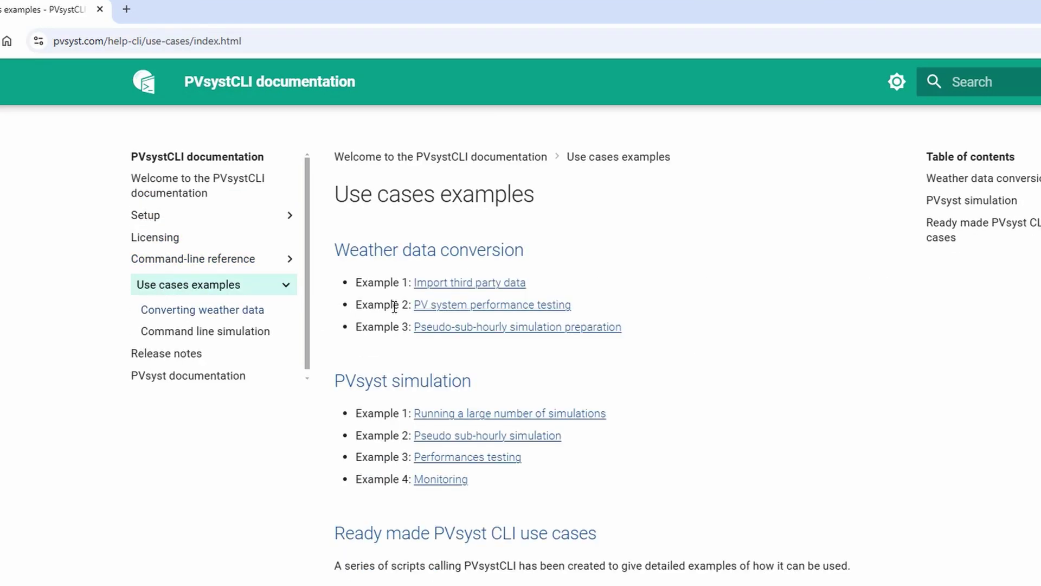
{"action": "scroll", "coordinate": [583, 293], "scroll_direction": "down", "scroll_amount": 4}
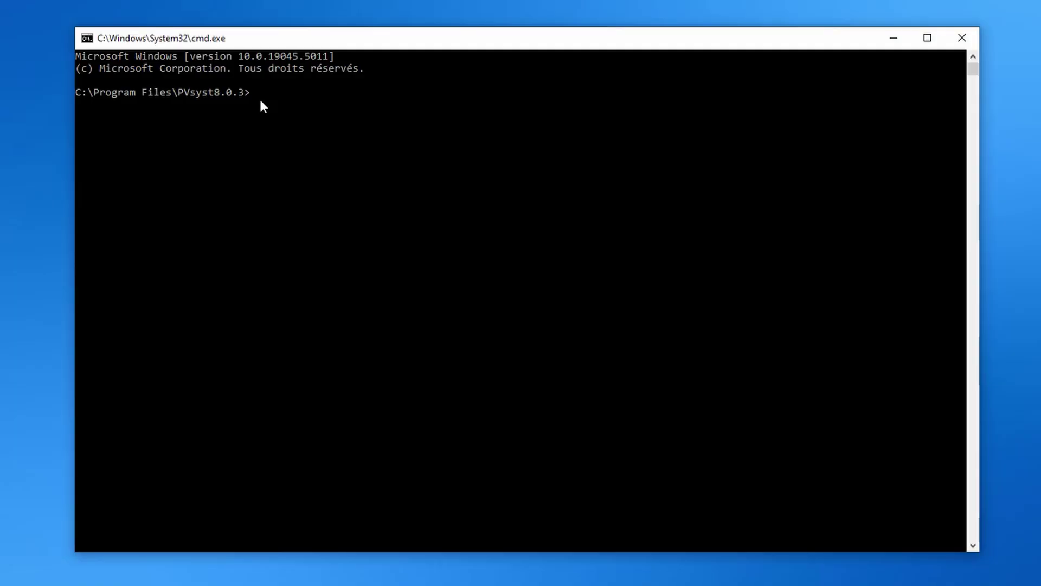
- Run the pasted run-simulation command for _DEMO_COMMERCIAL VC0, generating C:\PVsystCLIReports\Report.pdf
{"action": "type", "text": "pvsystcli run-simulation -w:C:\\PVsyst8.0_Data -p:_DEMO_COMMERCIAL.PRJ -v:_DEMO_COMMERCIAL.VC0 -rpf:C:\\PVsystCLIReports\\Report.pdf -odc"}
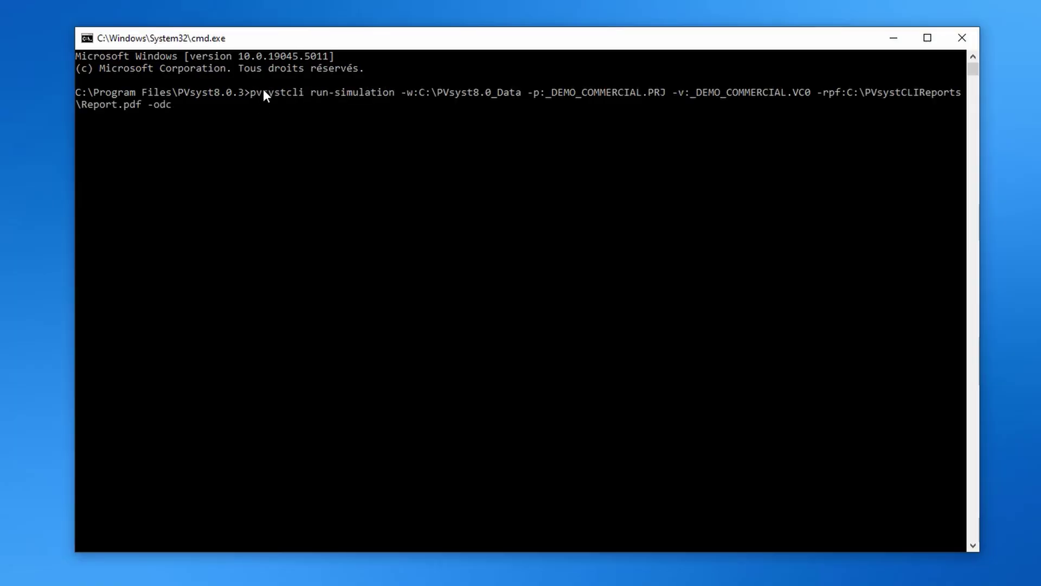
{"action": "key", "text": "Return"}
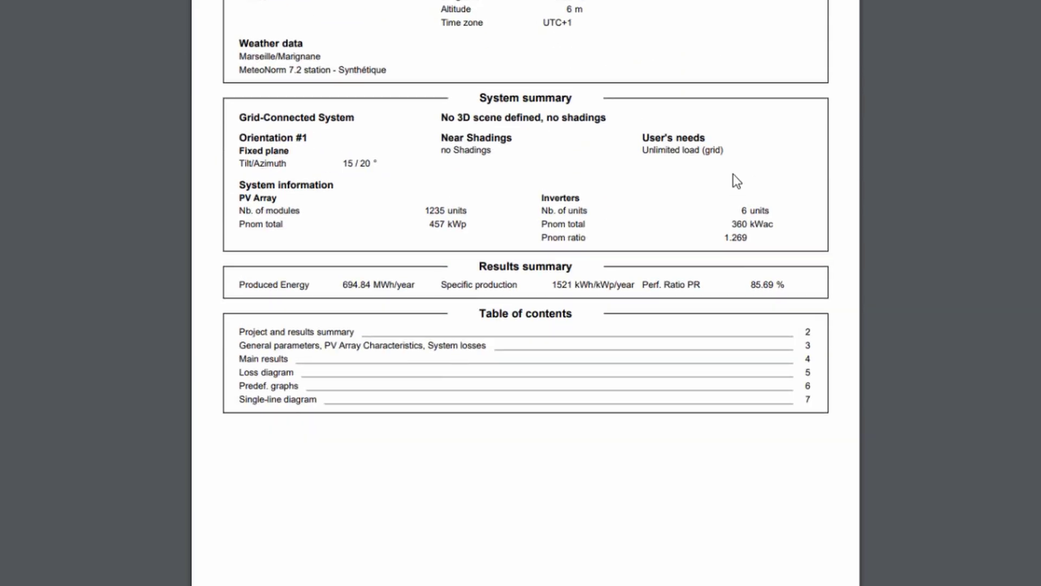
{"action": "scroll", "coordinate": [733, 174], "scroll_direction": "down", "scroll_amount": 15}
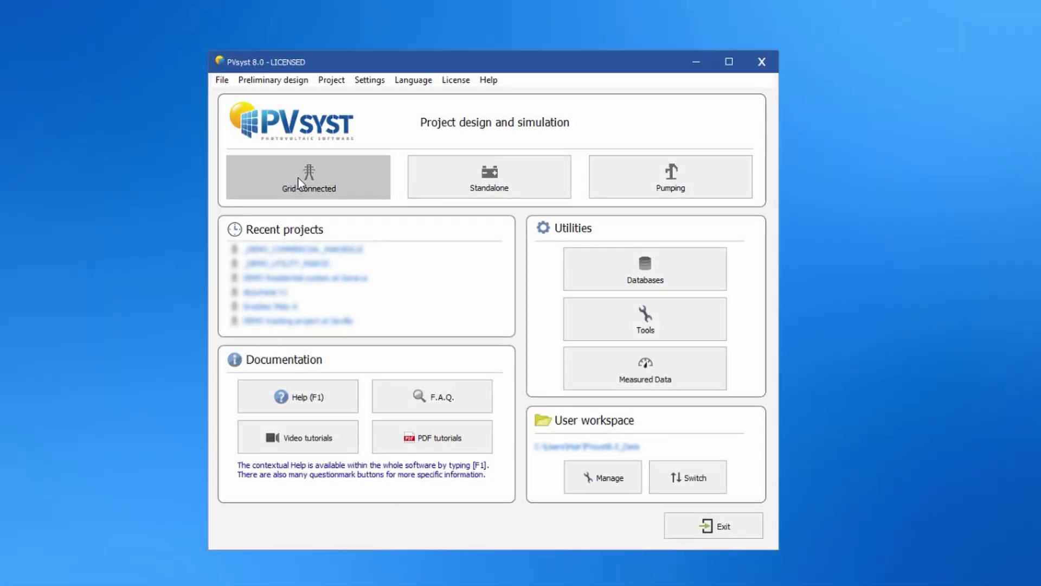
- Open _DEMO_COMMERCIAL.PRJ under Grid connected and run the VC0 variant simulation
{"action": "left_click", "coordinate": [298, 177]}
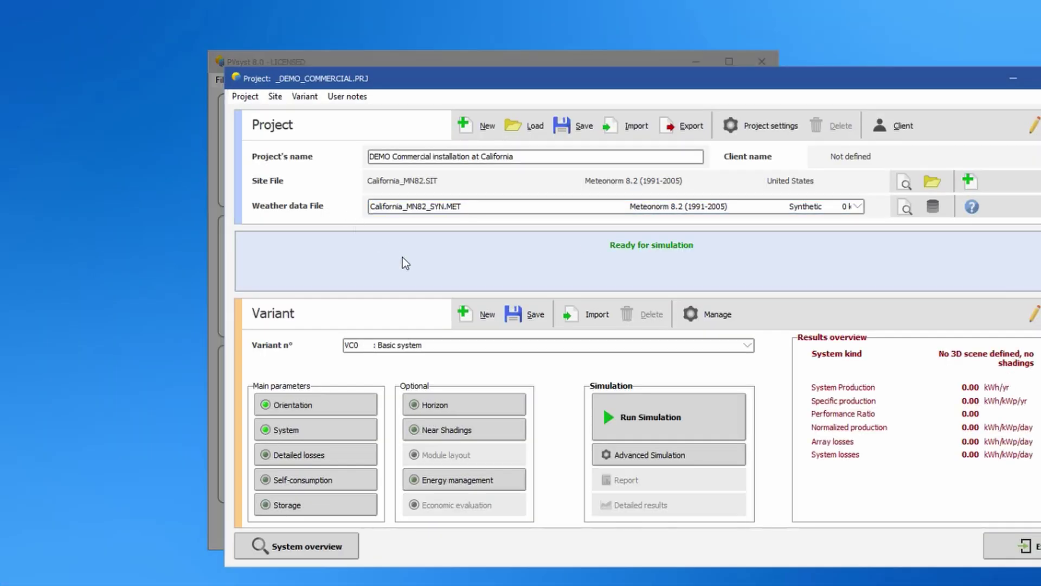
{"action": "left_click", "coordinate": [628, 415]}
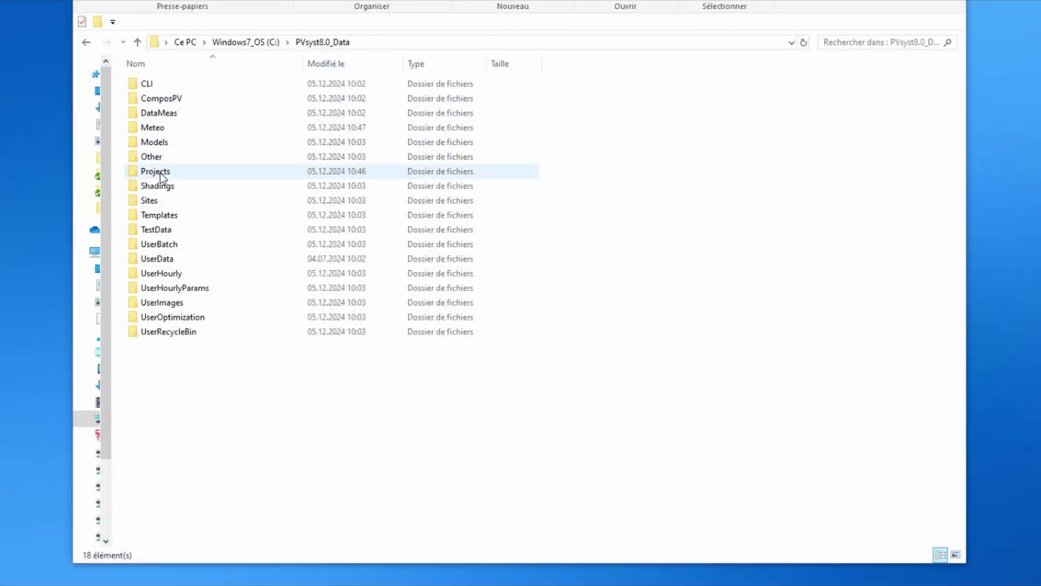
- Look through the Projects folder, then return to PVsyst8.0_Data and open Meteo
{"action": "double_click", "coordinate": [160, 173]}
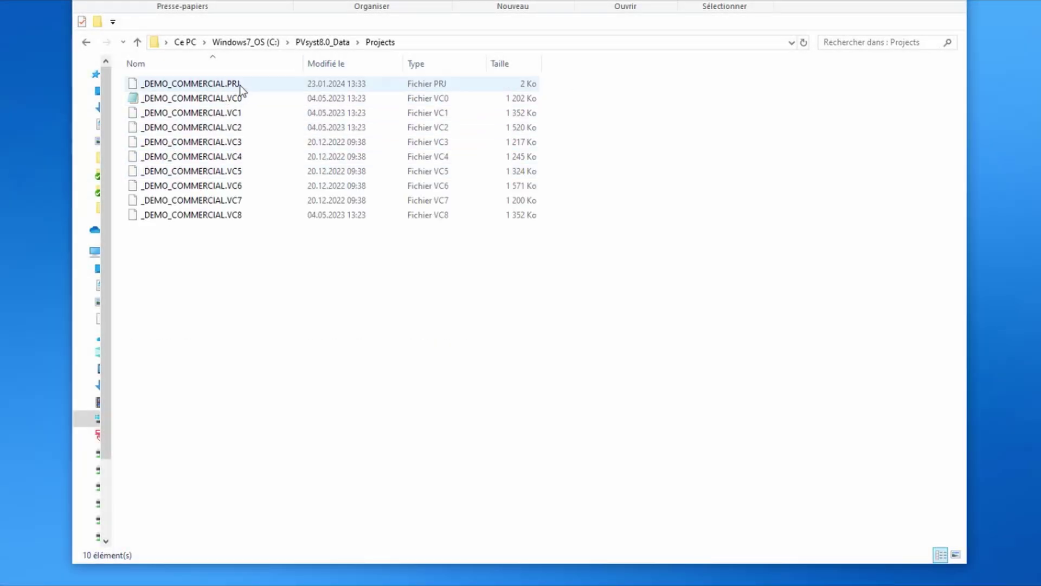
{"action": "left_click", "coordinate": [320, 43]}
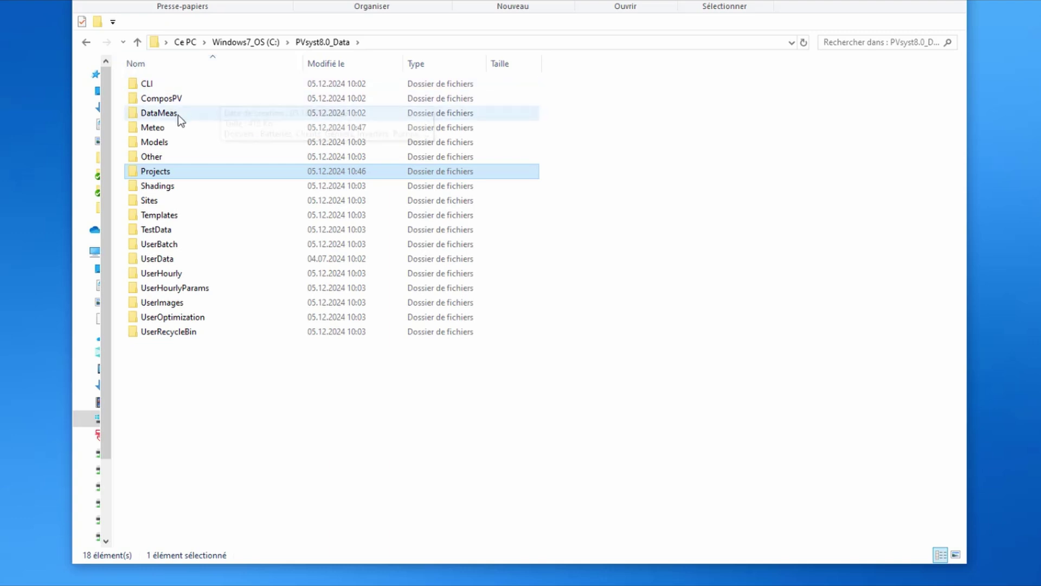
{"action": "double_click", "coordinate": [153, 128]}
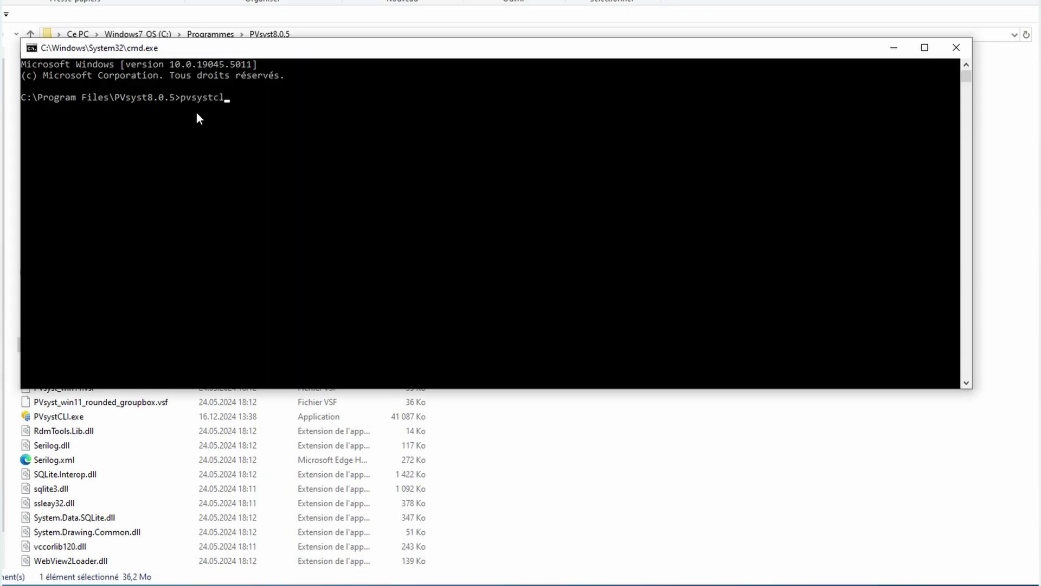
- Run pvsystcli run-simulation on _DEMO_Geneva.prj variant VC0 in workspace C:\PVsyst8.0_Data
{"action": "type", "text": "i run-simulation --workspace:\""}
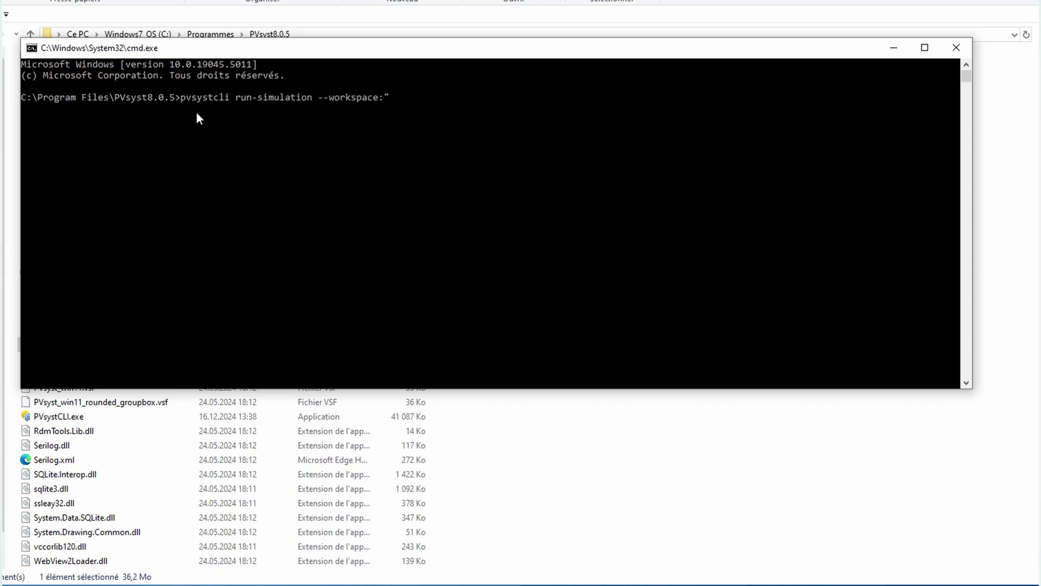
{"action": "type", "text": "C:\\PVsyst8.0_Data\" --project:\"_DE"}
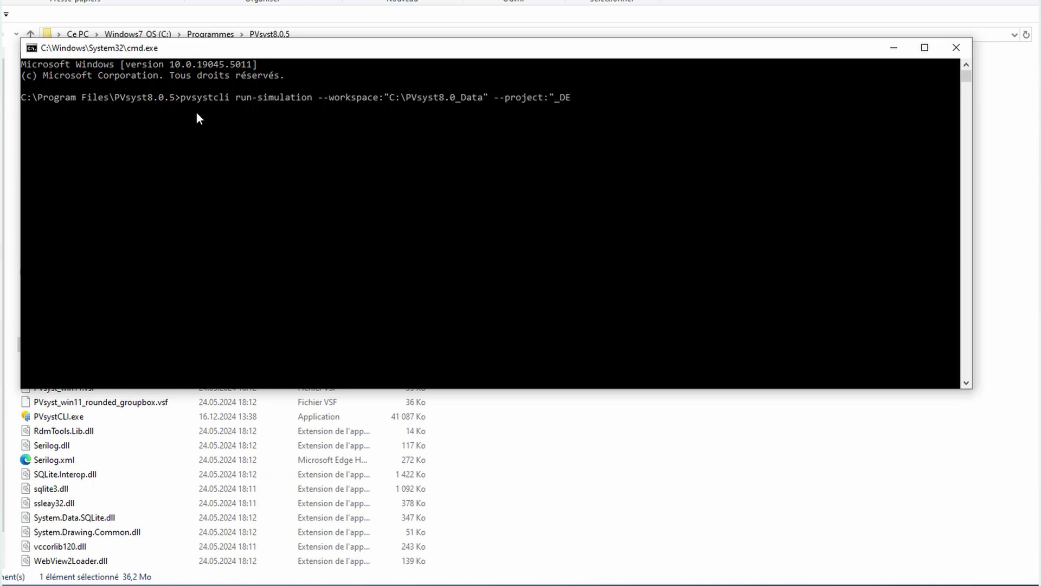
{"action": "type", "text": "MO_Geneva.prj\" --variant:\"_DEMO"}
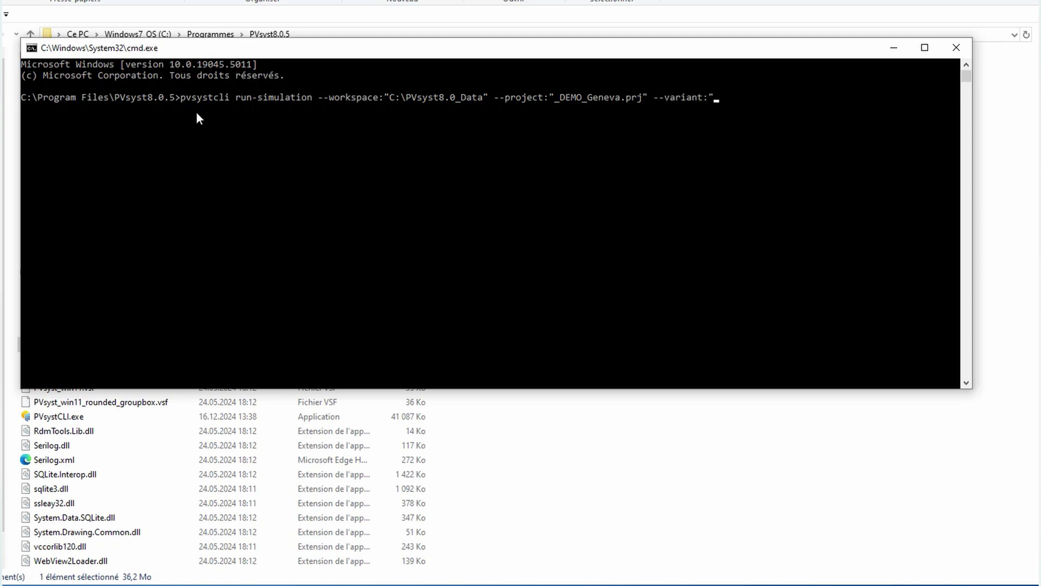
{"action": "type", "text": "_Geneva.VC0\""}
{"action": "key", "text": "Return"}
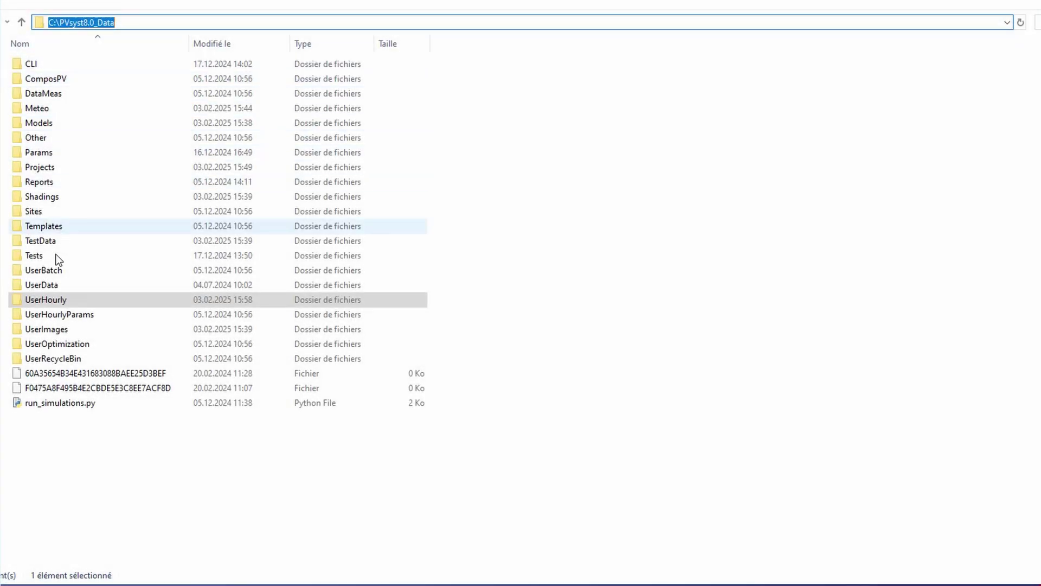
- Check the UserHourly folder, then open Geneva_MN82_SYN.MET from Meteo and scroll its header
{"action": "double_click", "coordinate": [54, 301]}
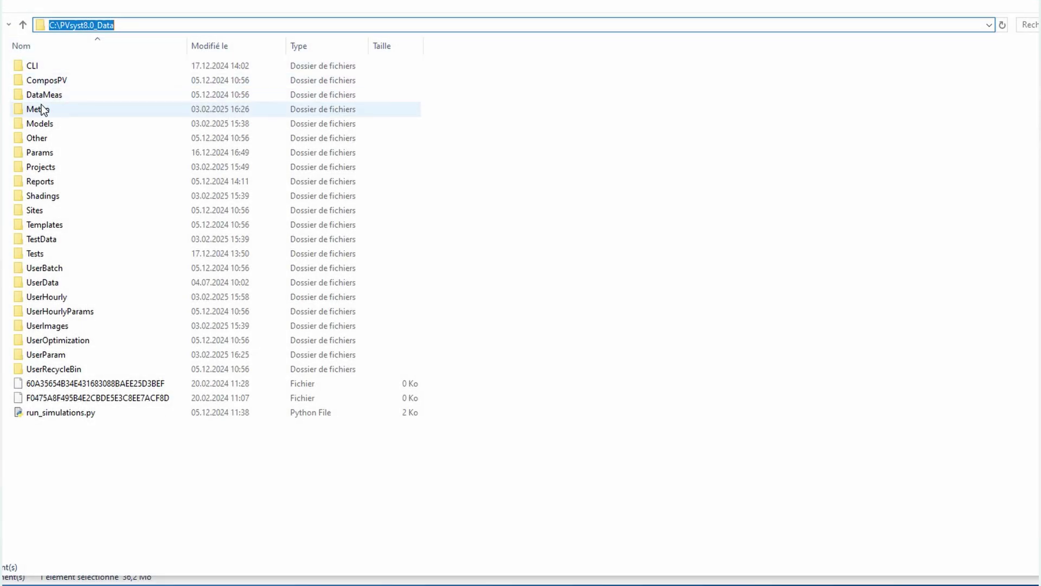
{"action": "double_click", "coordinate": [41, 109]}
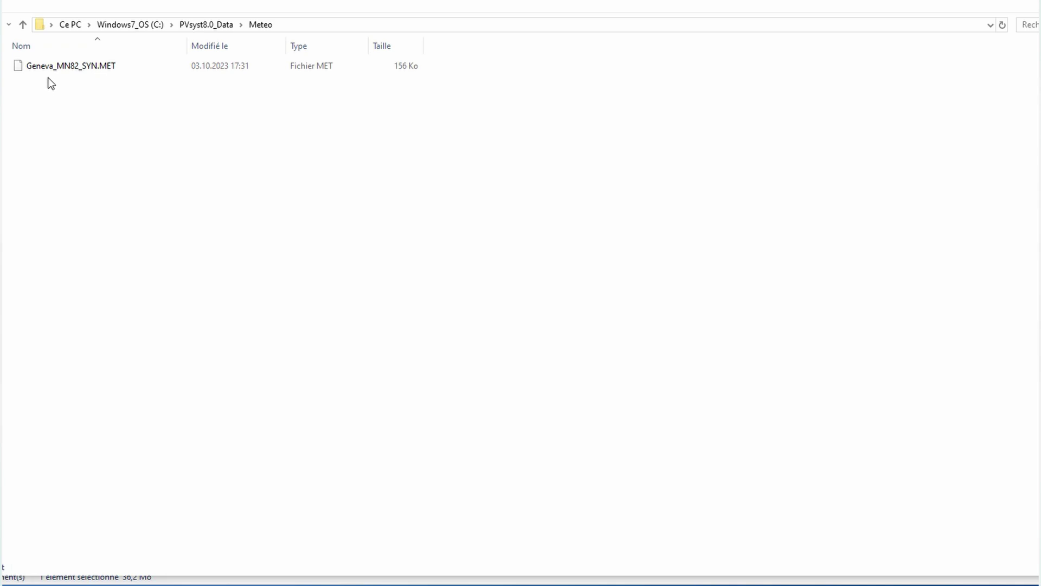
{"action": "double_click", "coordinate": [48, 70]}
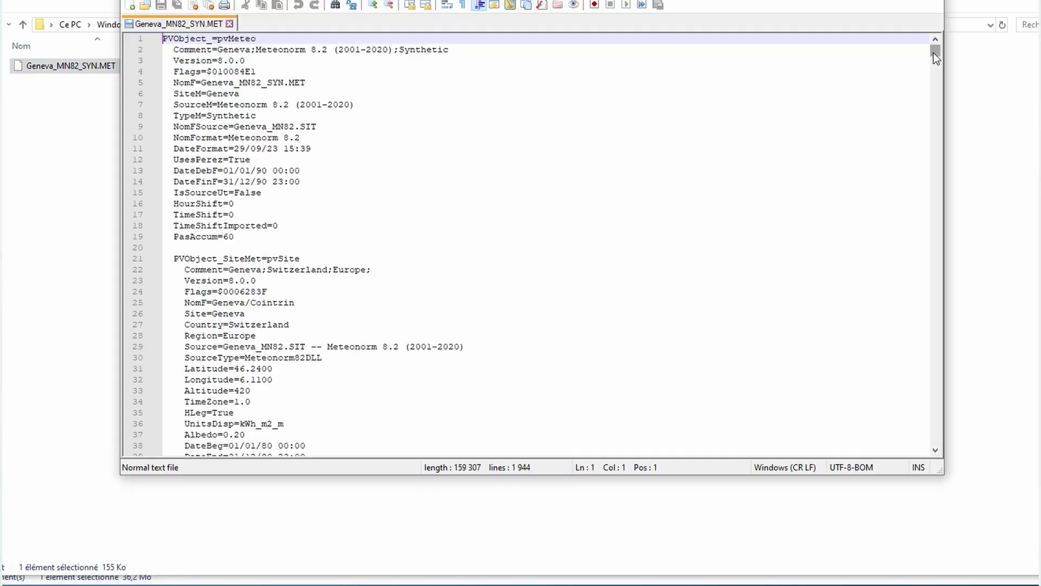
{"action": "left_click_drag", "start_coordinate": [933, 52], "coordinate": [932, 58]}
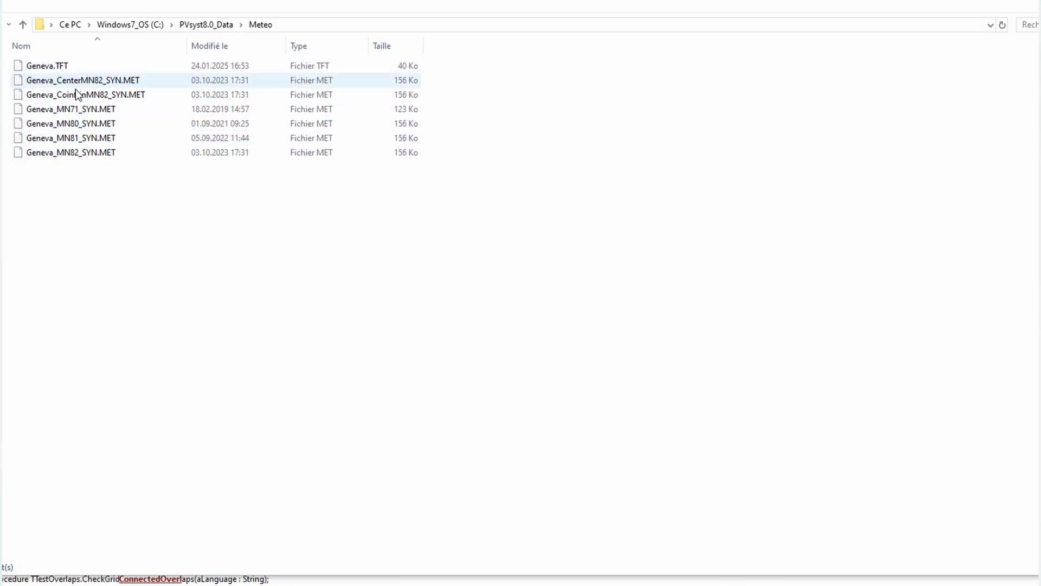
- Open Geneva_MN81_SYN.MET and Geneva_MN80_SYN.MET, scrolling into the MN80 hourly weather data
{"action": "double_click", "coordinate": [79, 137]}
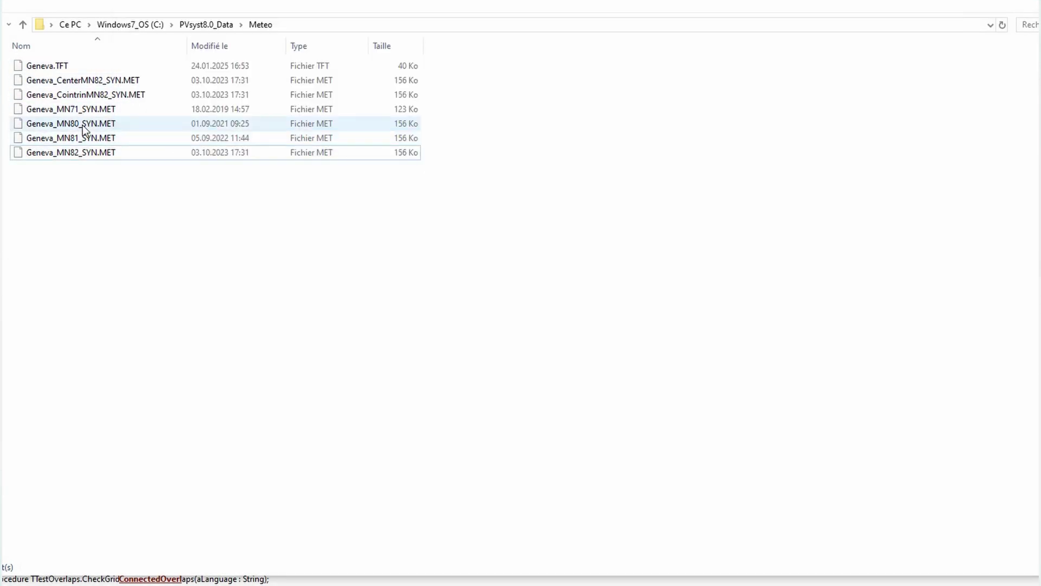
{"action": "double_click", "coordinate": [83, 125]}
{"action": "left_click", "coordinate": [101, 122]}
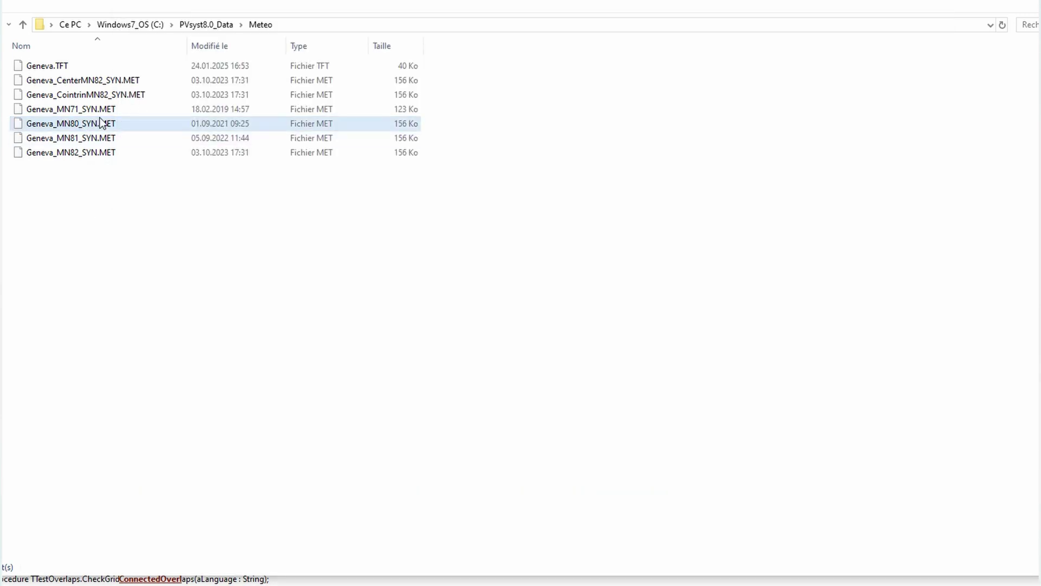
{"action": "double_click", "coordinate": [101, 123]}
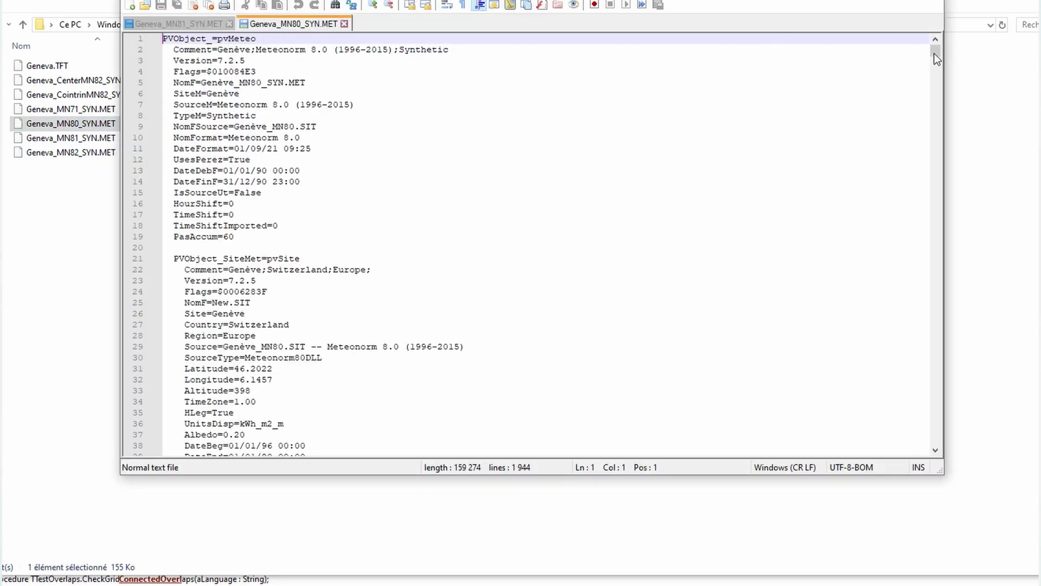
{"action": "left_click_drag", "start_coordinate": [937, 58], "coordinate": [936, 66]}
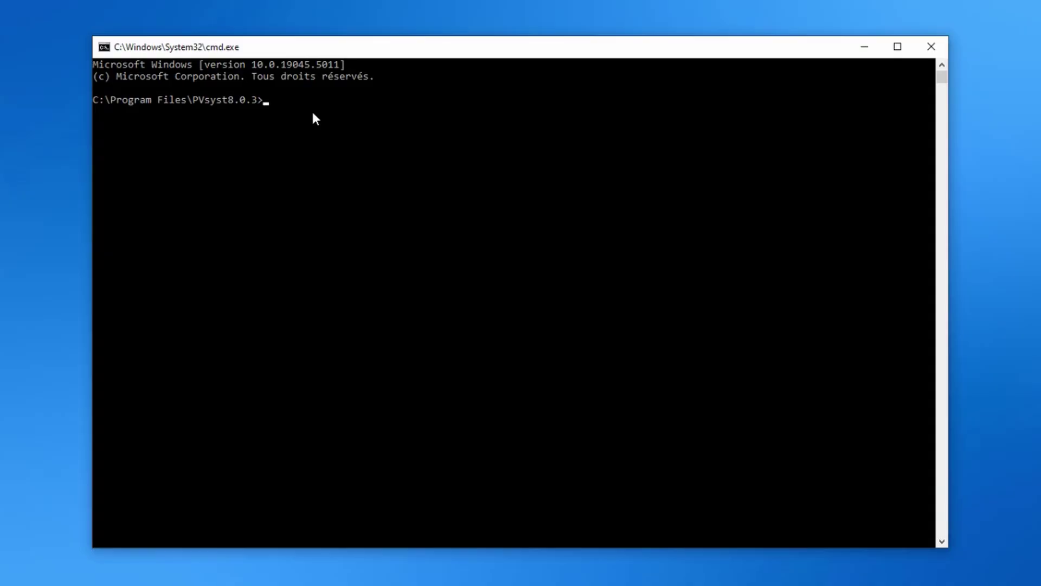
- Run the _DEMO_COMMERCIAL simulation with Marseille_Marignane_MN72_SYN-V2.MET as the input weather file
{"action": "type", "text": "pvsystcli run-simulation -w:C:\\PVsyst8.0_Data -p:_DEMO_COMMERCIAL.PRJ -v:_DEMO_COMMERCIAL.VC0 --input-met-file:\"C:\\PVsyst8.0_Data\\Meteo\\Marseille_Marignane_MN72_SYN-V2.MET\" -odc"}
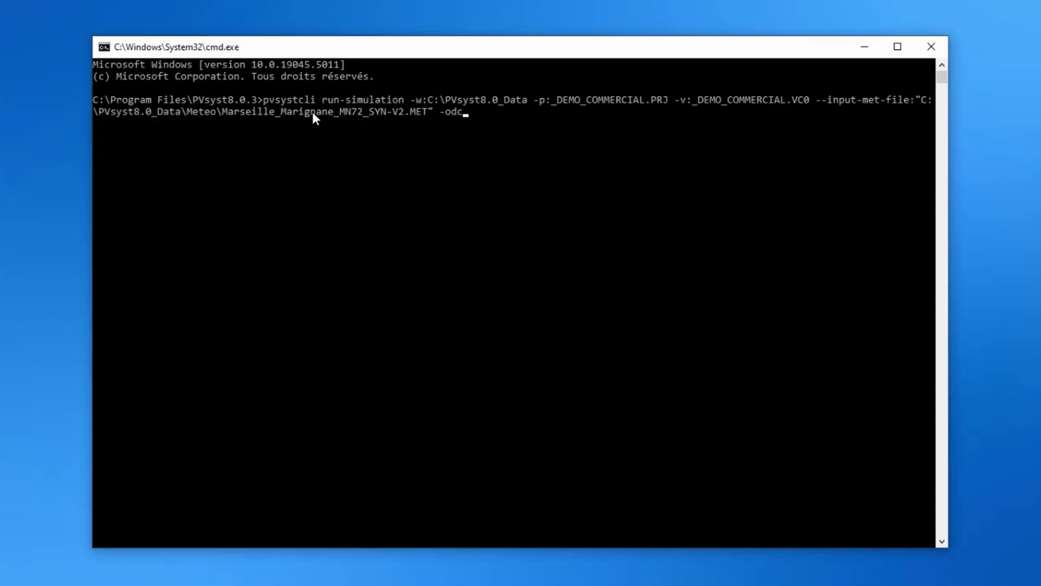
{"action": "key", "text": "Return"}
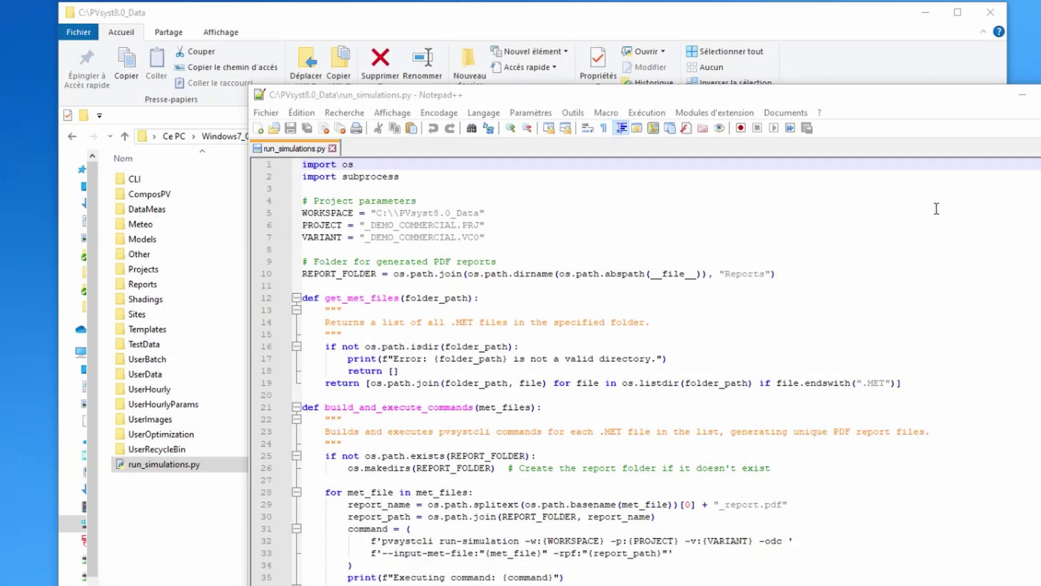
- Scroll through run_simulations.py to review its loop over MET files, then close Notepad++
{"action": "scroll", "coordinate": [937, 208], "scroll_direction": "down", "scroll_amount": 4}
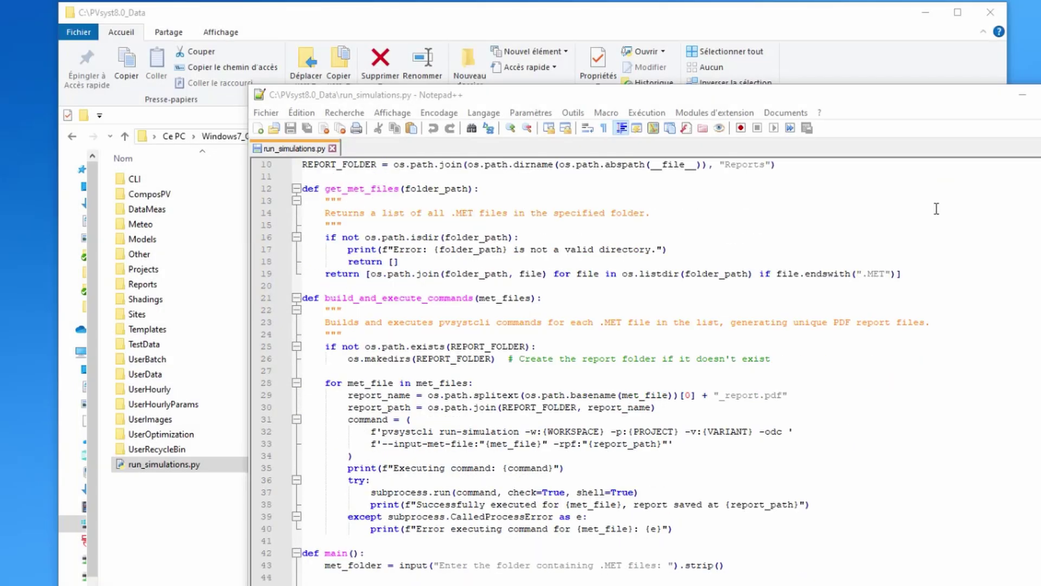
{"action": "scroll", "coordinate": [936, 209], "scroll_direction": "down", "scroll_amount": 2}
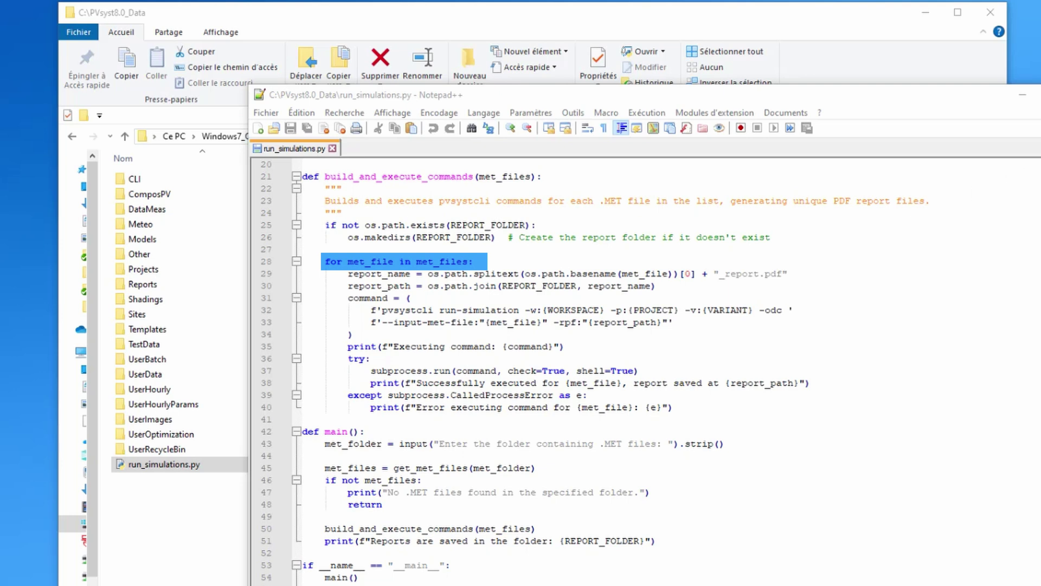
{"action": "key", "text": "alt+F4"}
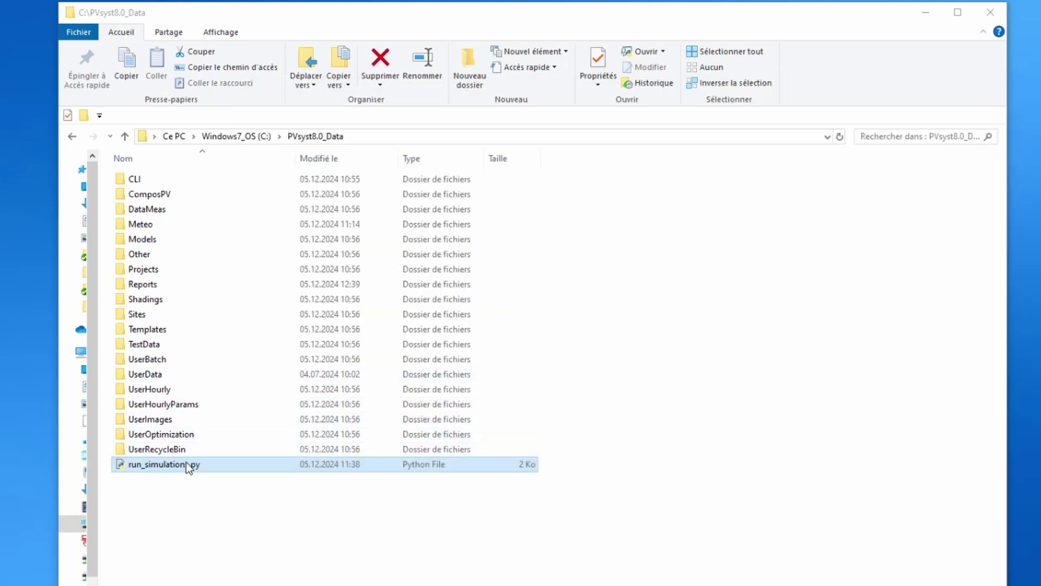
- Launch run_simulations.py and enter meteo as the folder of MET files to simulate
{"action": "double_click", "coordinate": [187, 463]}
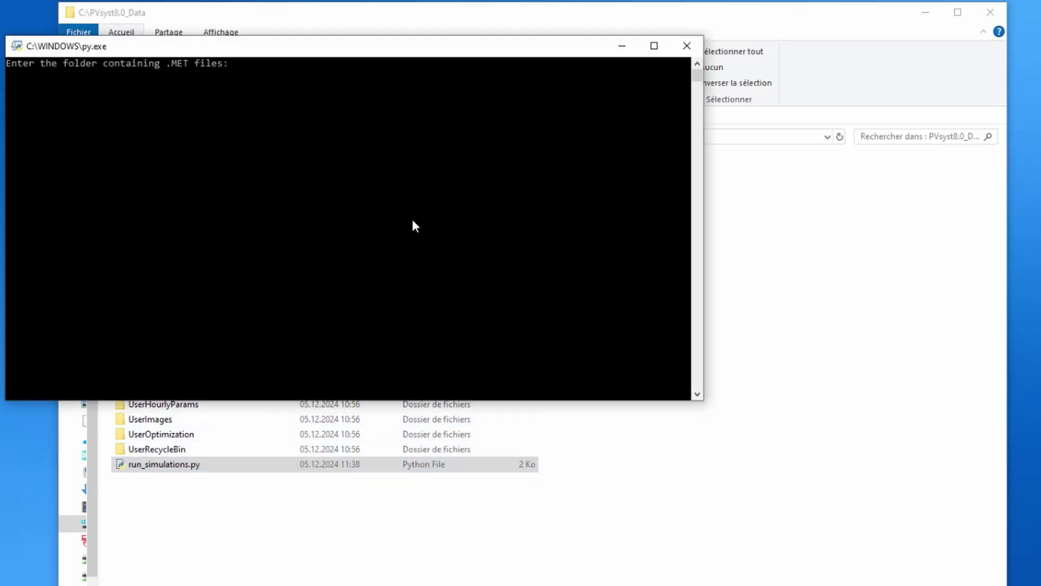
{"action": "type", "text": "meteo"}
{"action": "key", "text": "Return"}
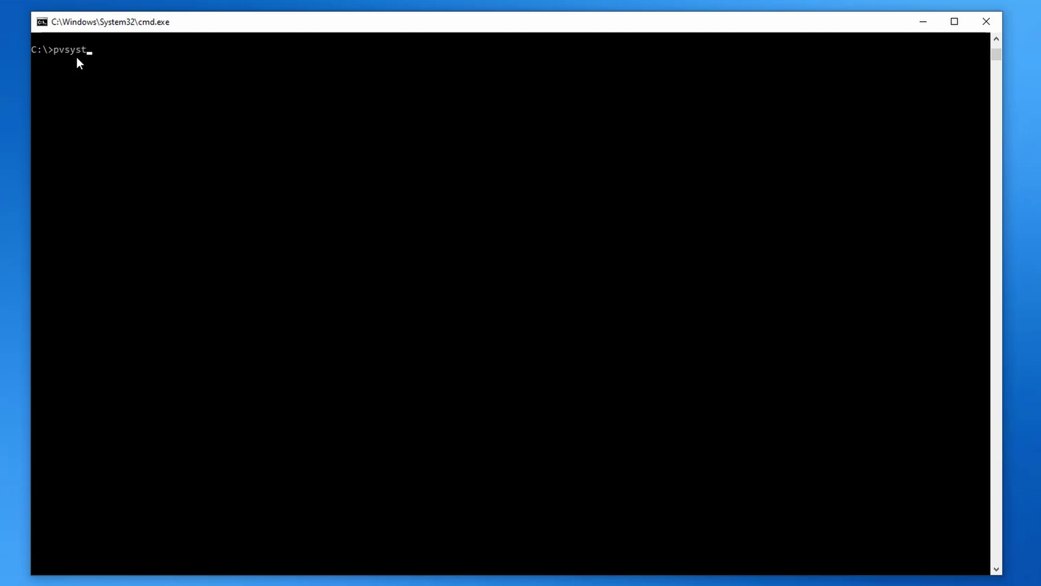
- Show pvsystcli help run-simulation, then convert Geneva_PVsyst_Std_GHI.csv into GeneratedWithCli.MET
{"action": "type", "text": "help run-simulation"}
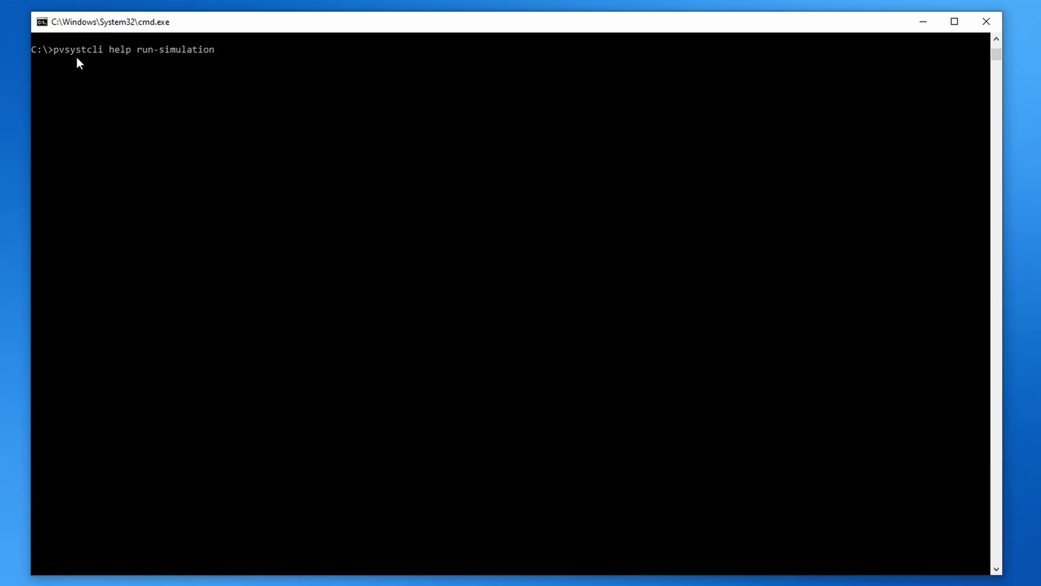
{"action": "key", "text": "Return"}
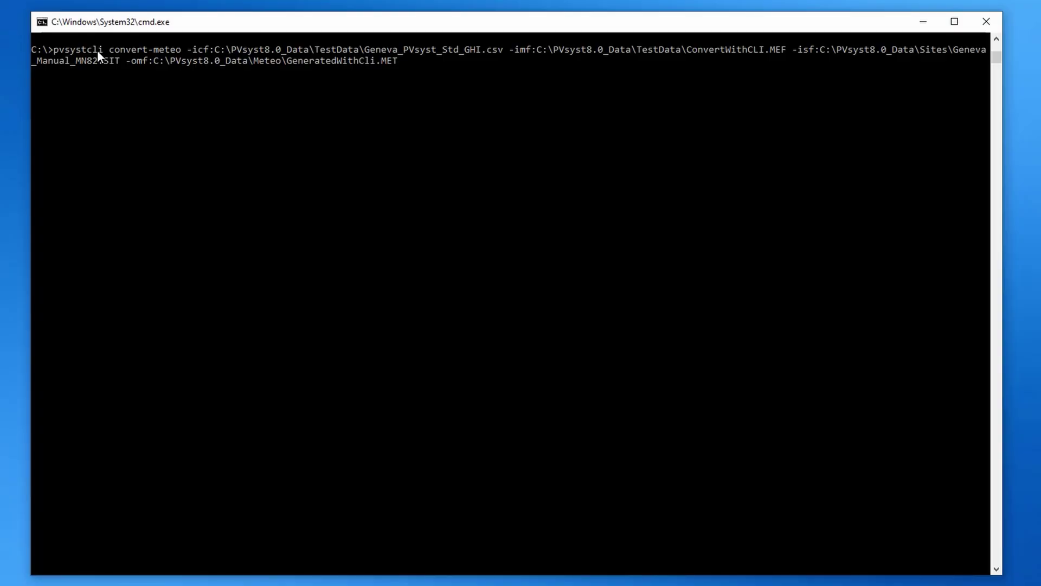
{"action": "key", "text": "Return"}
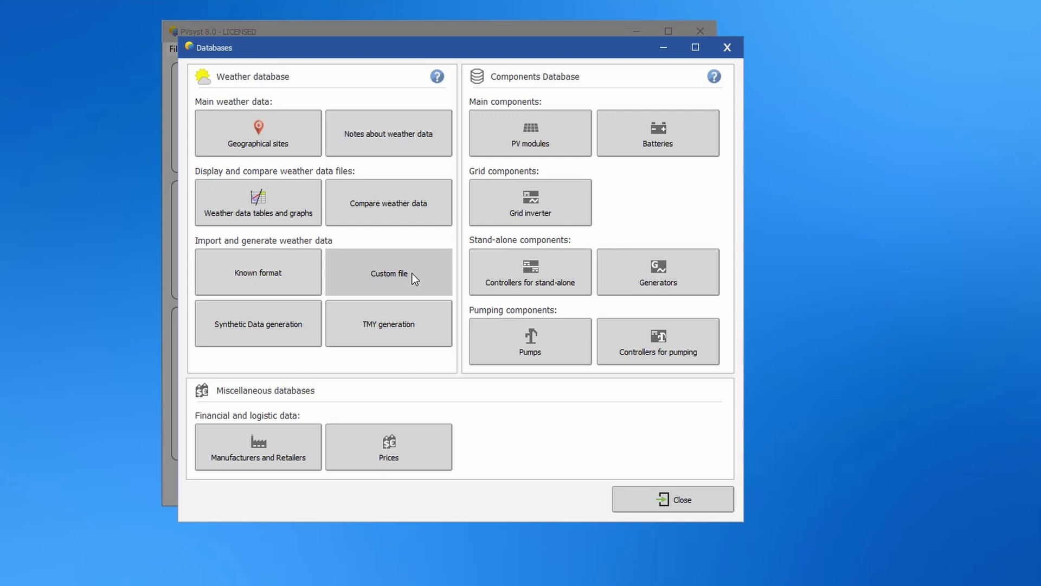
- Open the Custom file weather-data conversion tool from the Databases window
{"action": "left_click", "coordinate": [413, 273]}
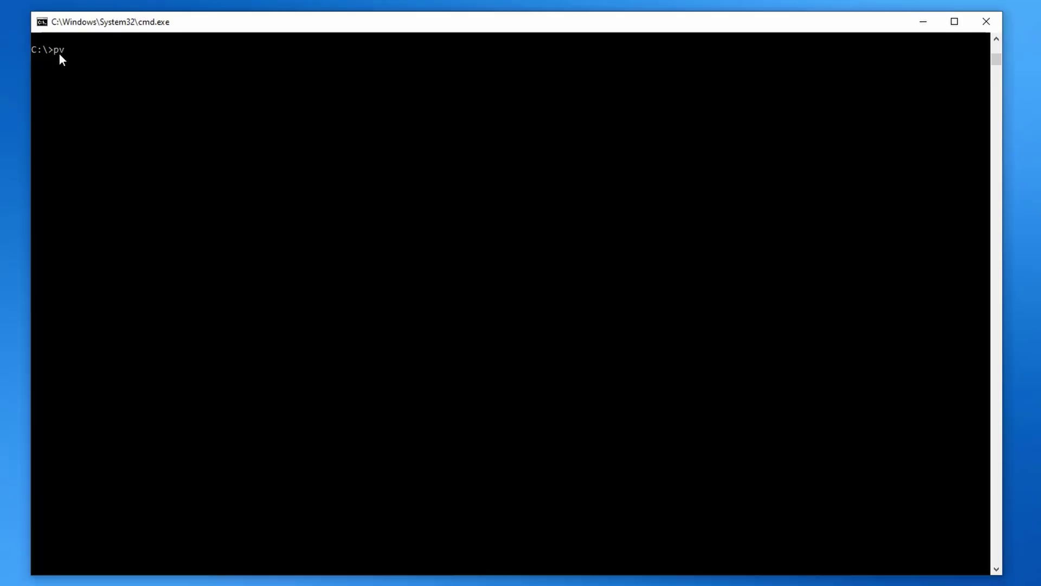
- Run pvsystcli help convert-meteo to list that command's options
{"action": "type", "text": "stcli help convert-meteo"}
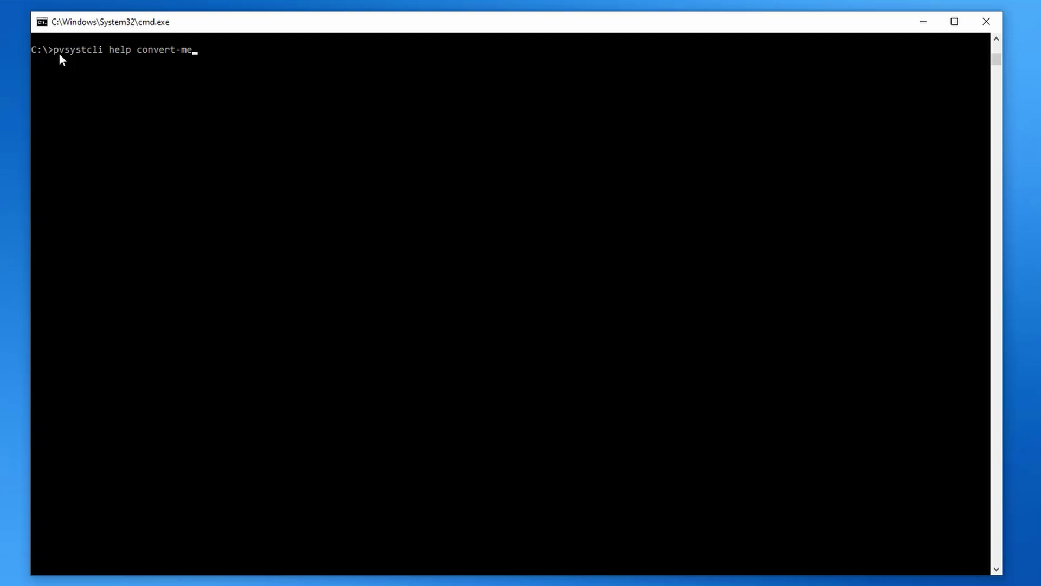
{"action": "key", "text": "Return"}
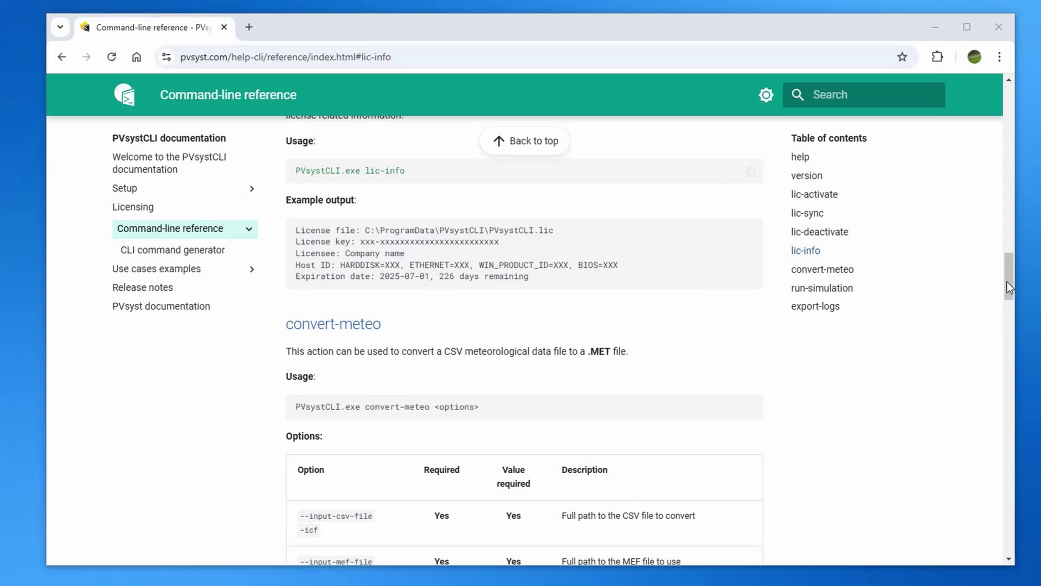
- Scroll the online reference to the convert-meteo options table and on to run-simulation
{"action": "left_click_drag", "start_coordinate": [1008, 282], "coordinate": [1004, 320]}
{"action": "mouse_move", "coordinate": [1003, 324]}
{"action": "left_mouse_down"}
{"action": "mouse_move", "coordinate": [1003, 334]}
{"action": "mouse_move", "coordinate": [1000, 313]}
{"action": "left_mouse_up"}
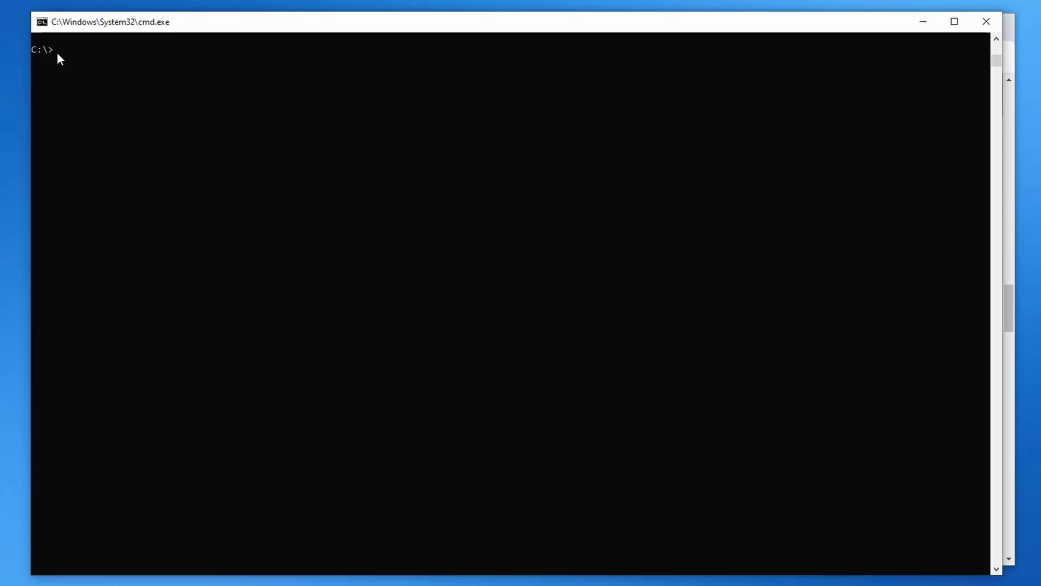
- Execute the convert-meteo command to generate GeneratedWithCli.MET in the Meteo folder
{"action": "key", "text": "Return"}
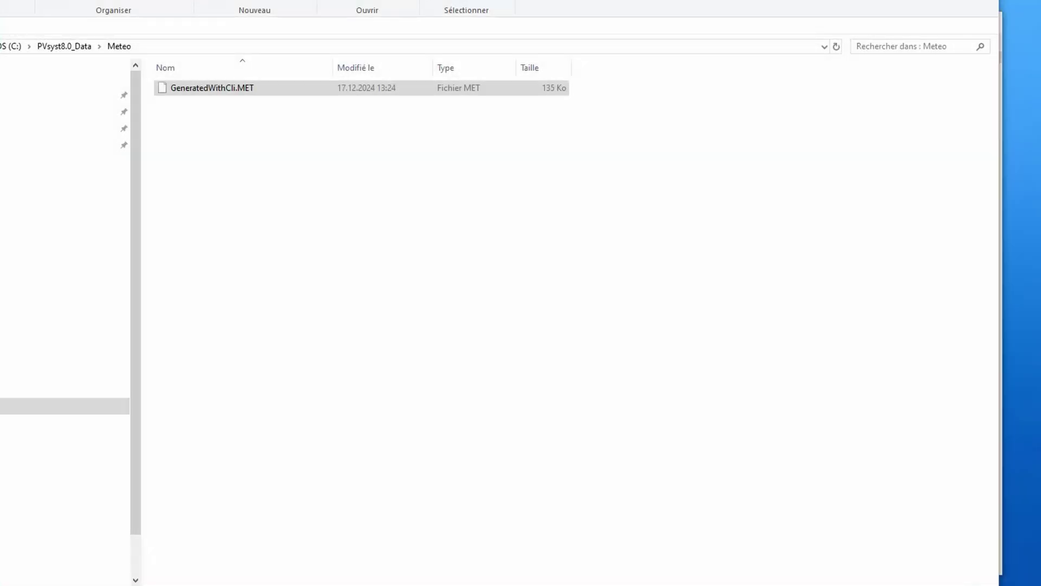
- Open the selected GeneratedWithCli.MET in Notepad++ to inspect its contents
{"action": "key", "text": "Return"}
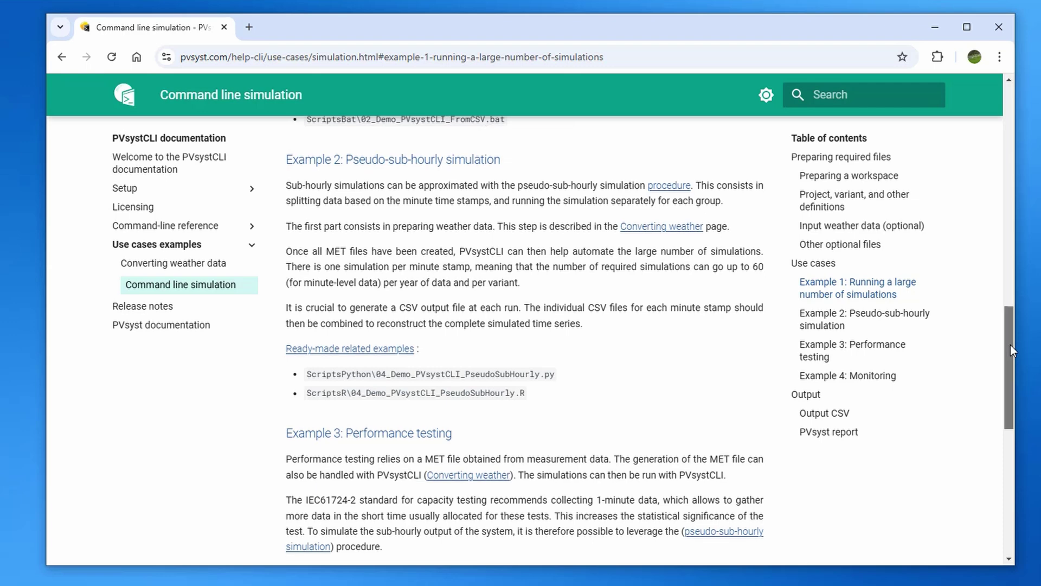
- Scroll to Example 2, follow the Ready-made related examples link, and read the Use cases examples page
{"action": "left_click_drag", "start_coordinate": [1010, 344], "coordinate": [1011, 355]}
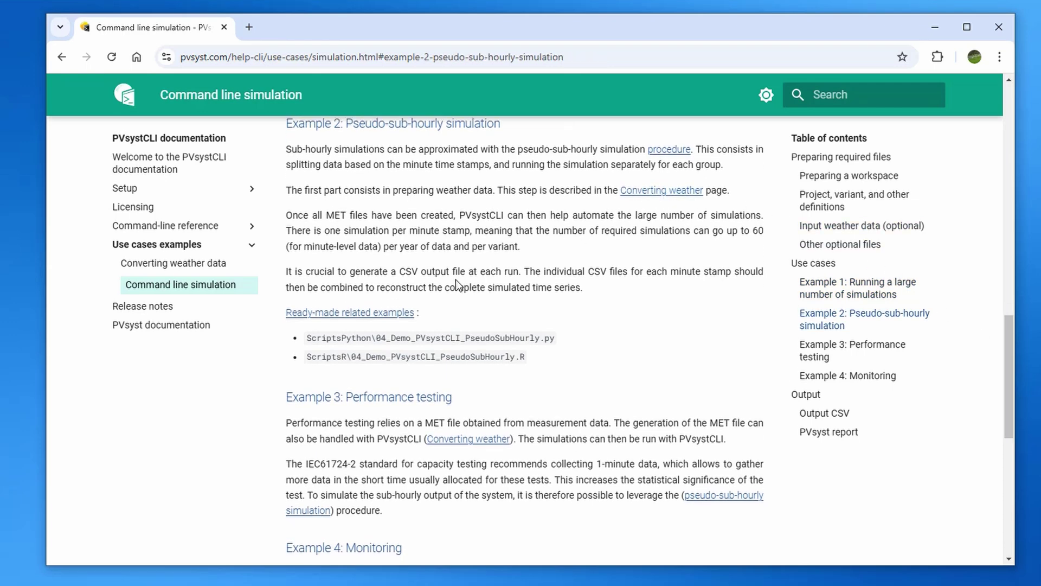
{"action": "left_click", "coordinate": [365, 314]}
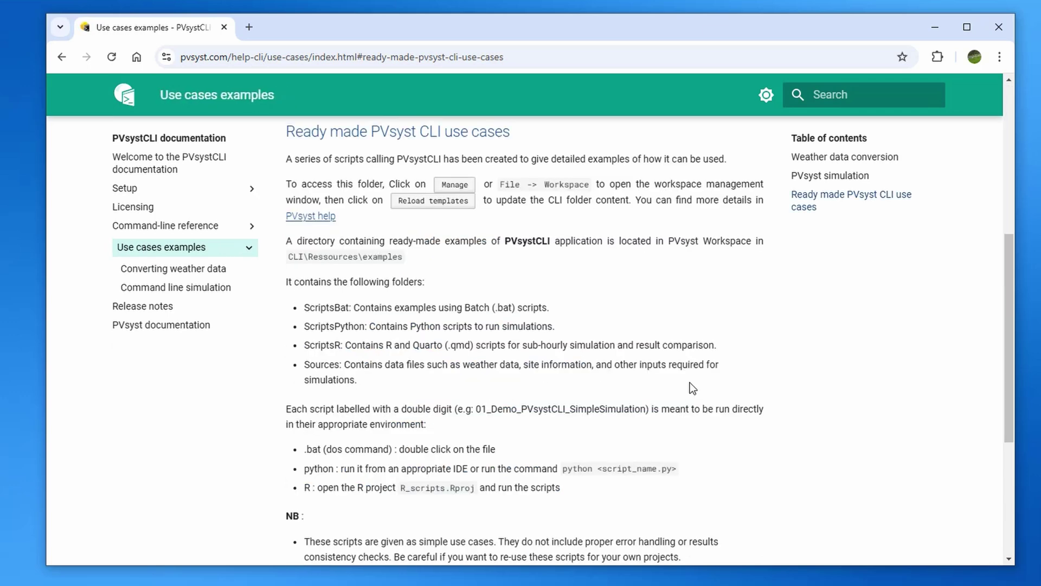
{"action": "scroll", "coordinate": [690, 383], "scroll_direction": "down", "scroll_amount": 4}
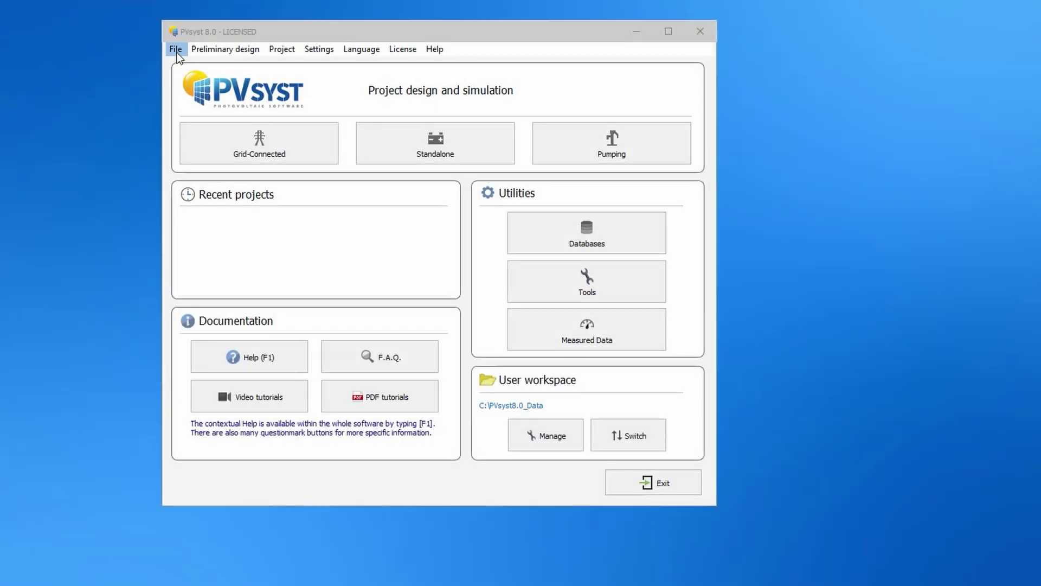
- Reload PVsyst's default templates from the Workspace manager, confirming Oui, and check PVsystCLI-Demo's new files
{"action": "left_click", "coordinate": [176, 50]}
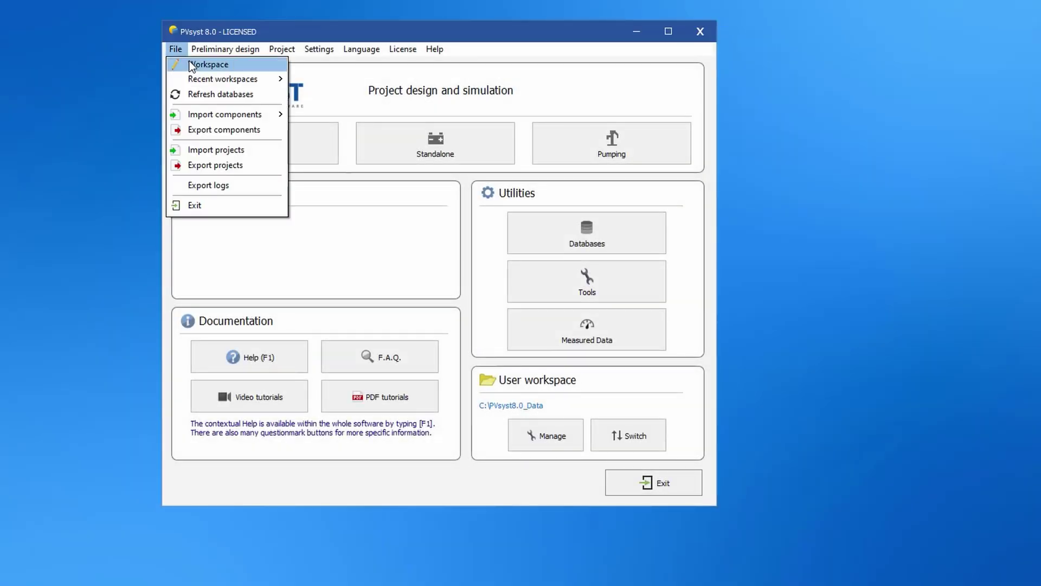
{"action": "left_click", "coordinate": [191, 62]}
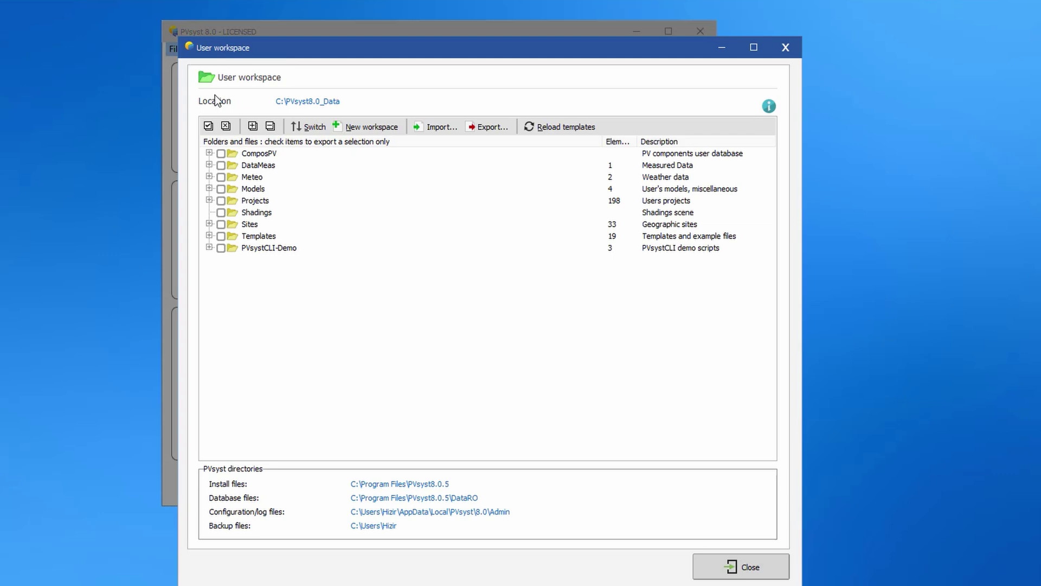
{"action": "left_click", "coordinate": [209, 247]}
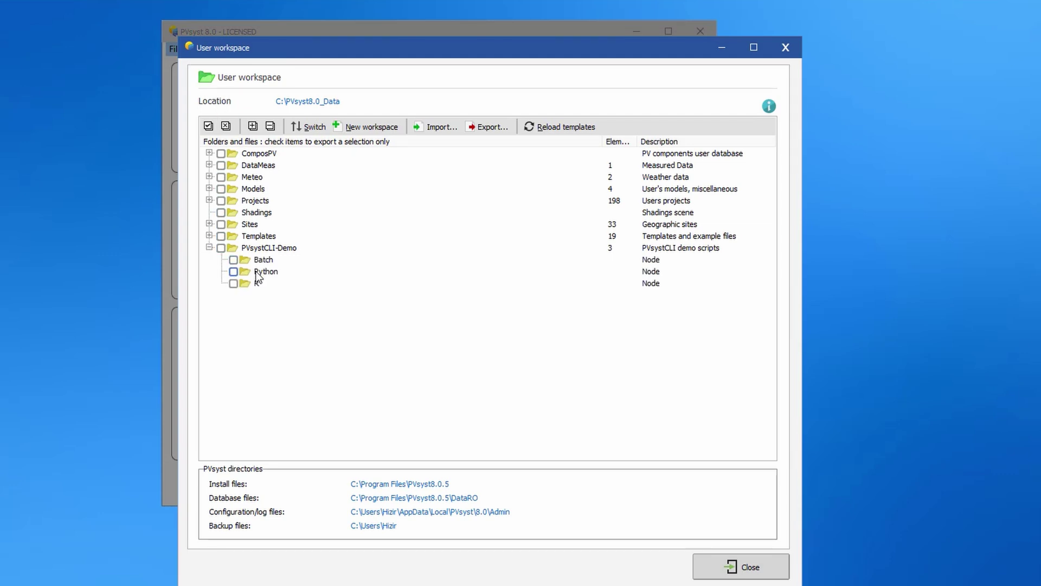
{"action": "left_click", "coordinate": [548, 126]}
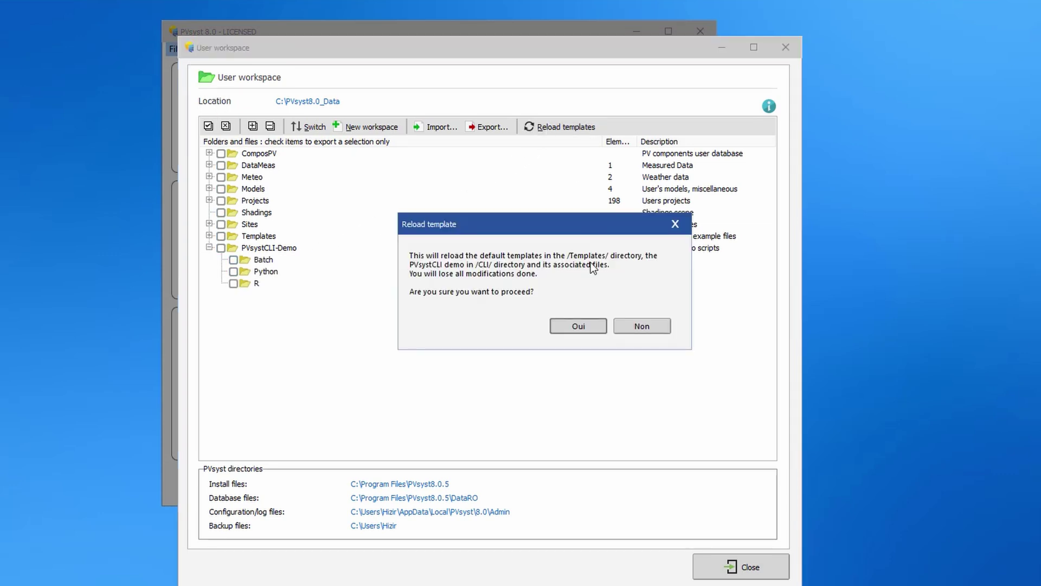
{"action": "left_click", "coordinate": [578, 326]}
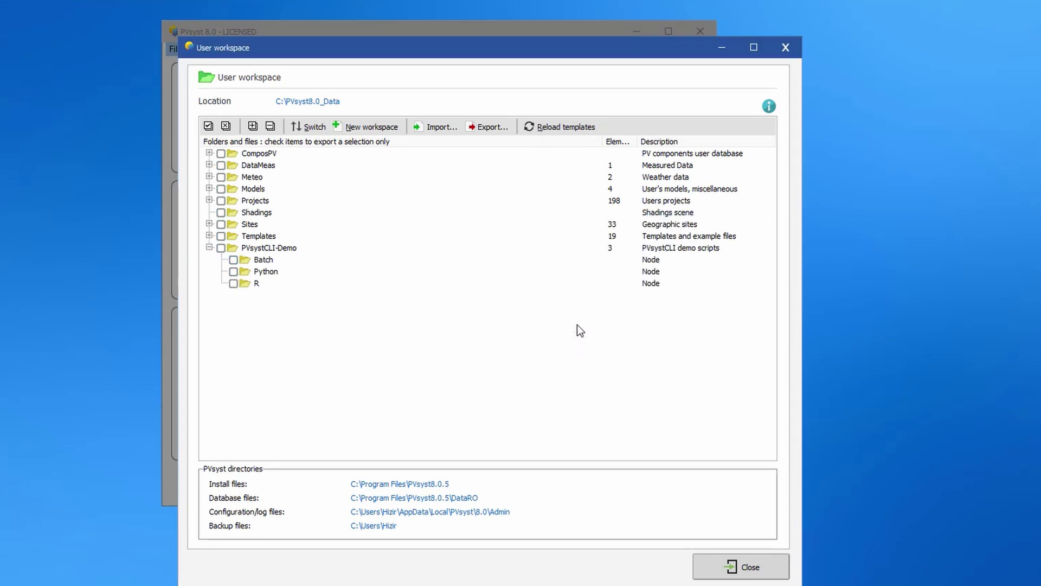
{"action": "left_click", "coordinate": [209, 247]}
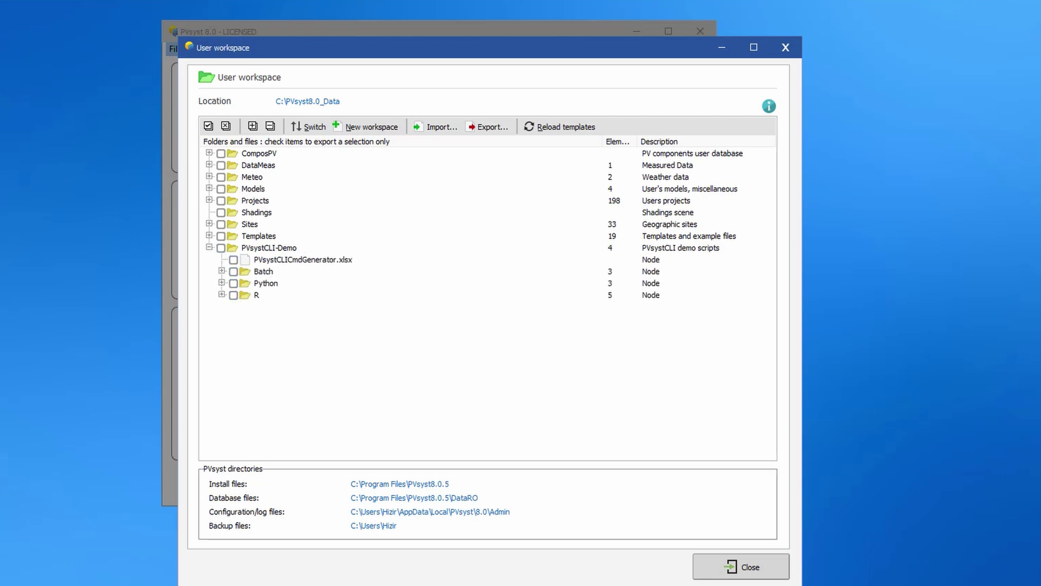
{"action": "left_click", "coordinate": [150, 583]}
{"action": "left_click", "coordinate": [255, 553]}
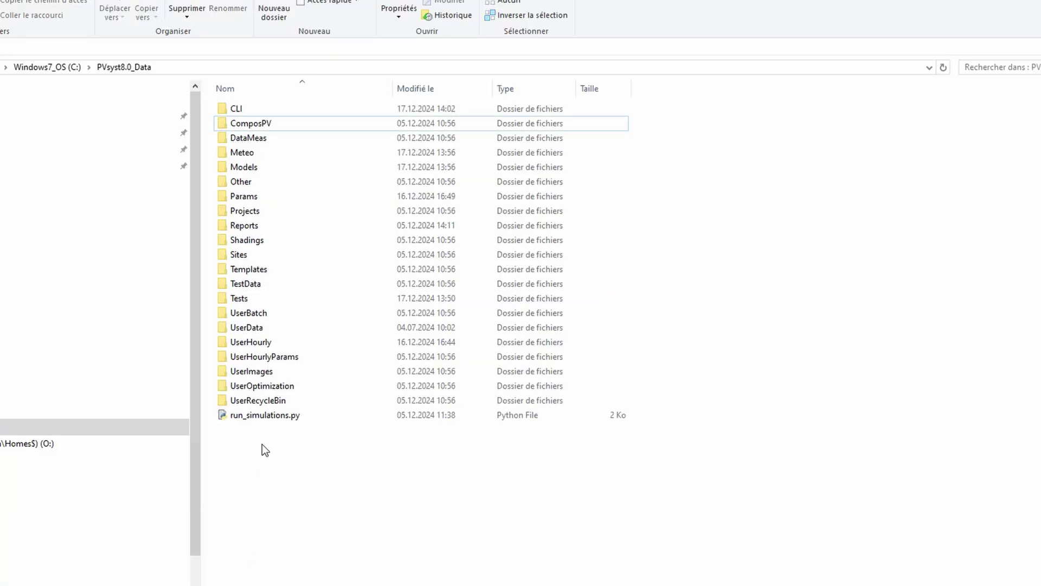
- Browse into C:\PVsyst8.0_Data\CLI\Ressources\Examples to reach the ScriptsBat, ScriptsPython, ScriptsR and Sources folders
{"action": "double_click", "coordinate": [242, 112]}
{"action": "double_click", "coordinate": [242, 112]}
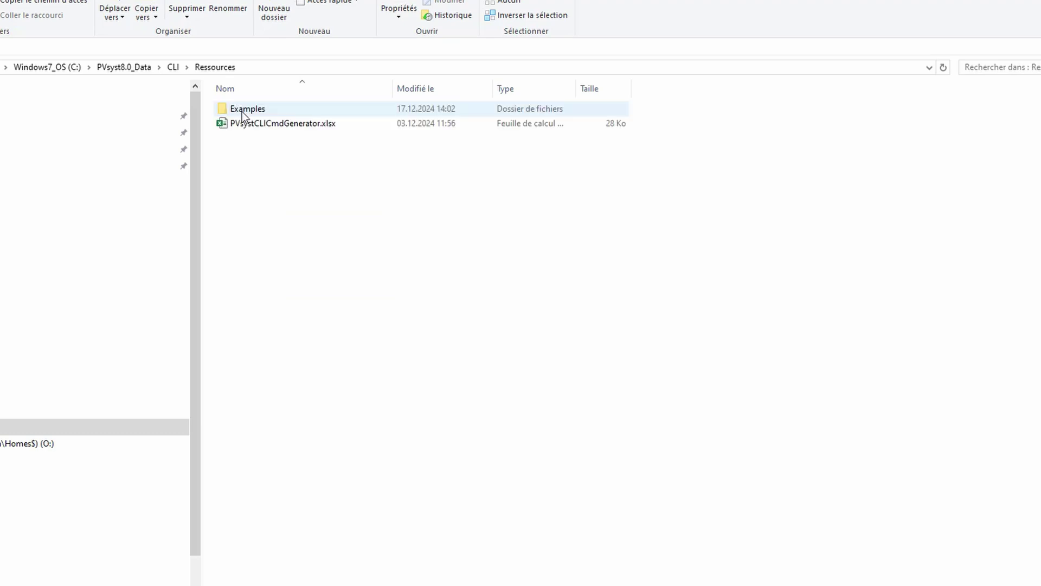
{"action": "double_click", "coordinate": [242, 110]}
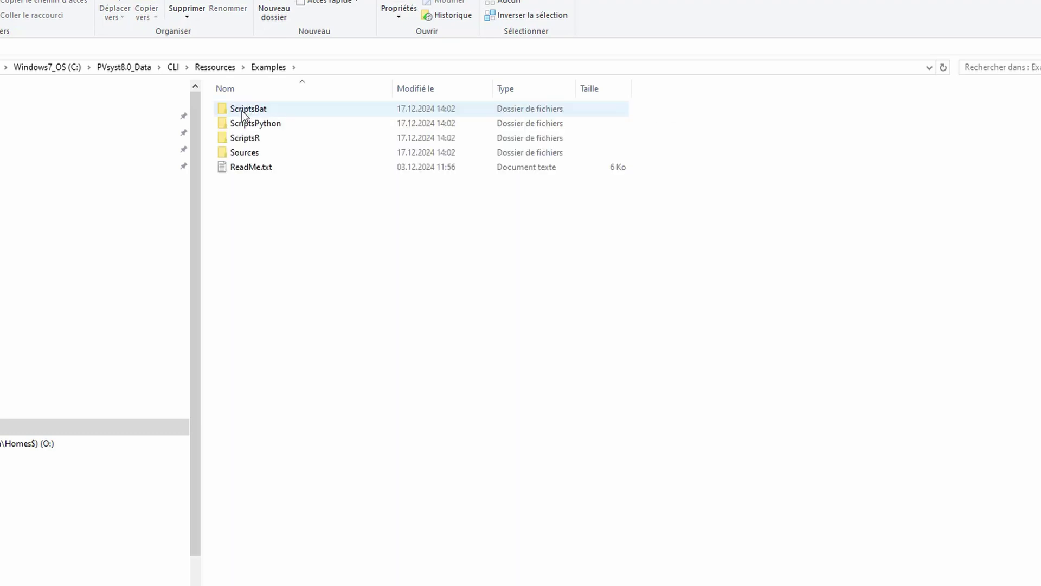